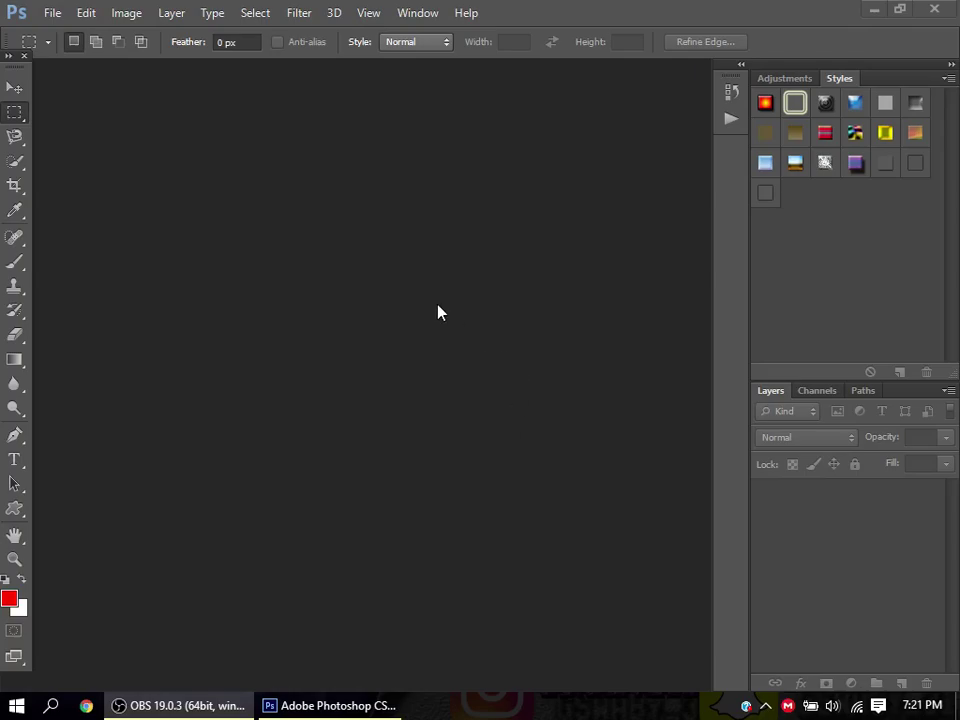
# Start a new document and name it "\hggyjgj".
pyautogui.click(56, 13)
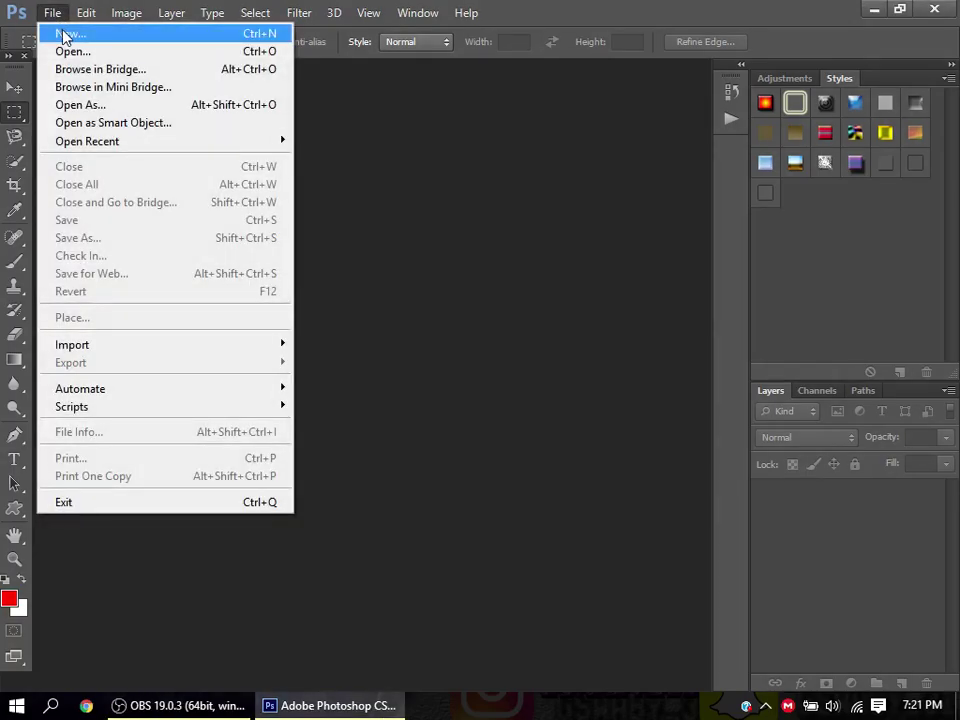
pyautogui.click(65, 36)
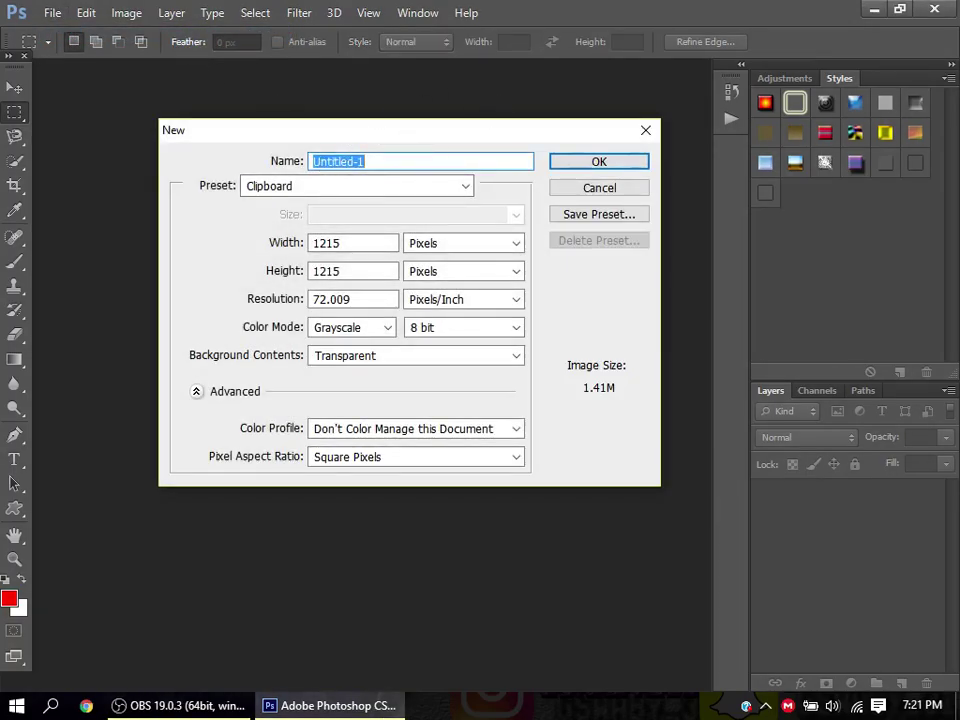
pyautogui.write('\\')
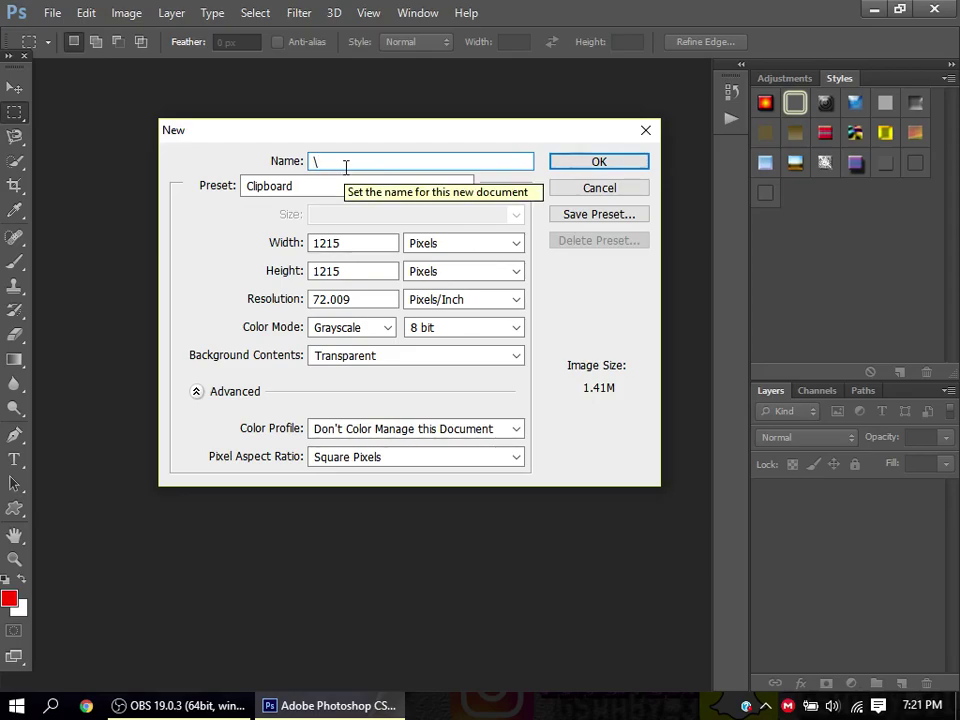
pyautogui.write('hggyjgj')
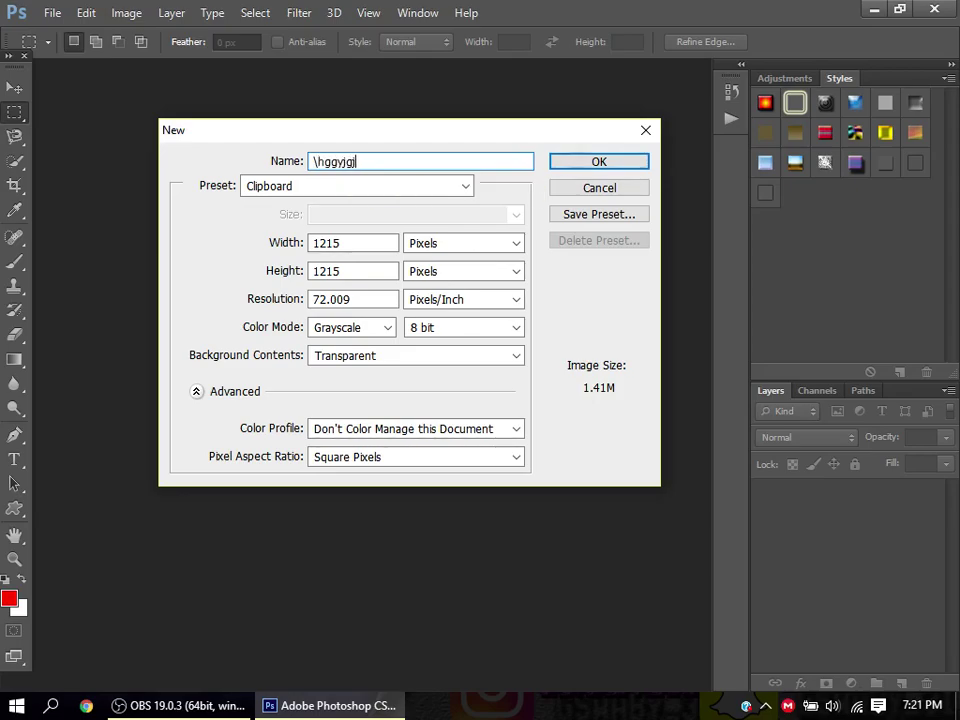
# Set the new document's width to 1024 pixels and its height to 768 pixels.
pyautogui.doubleClick(360, 247)
pyautogui.press('BackSpace')
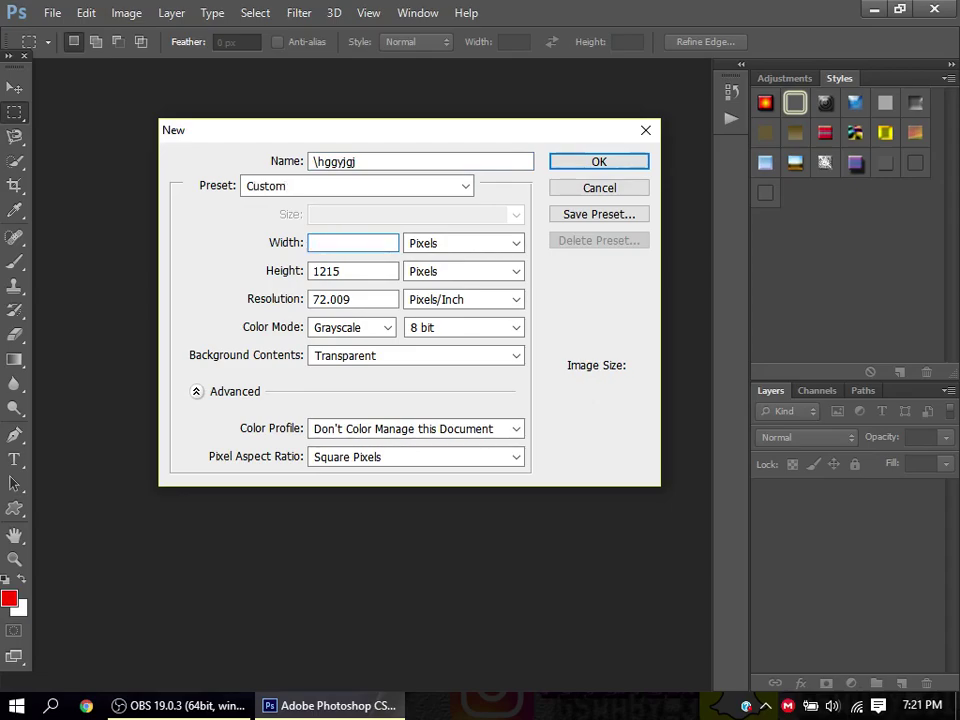
pyautogui.write('1024')
pyautogui.doubleClick(350, 271)
pyautogui.press('BackSpace')
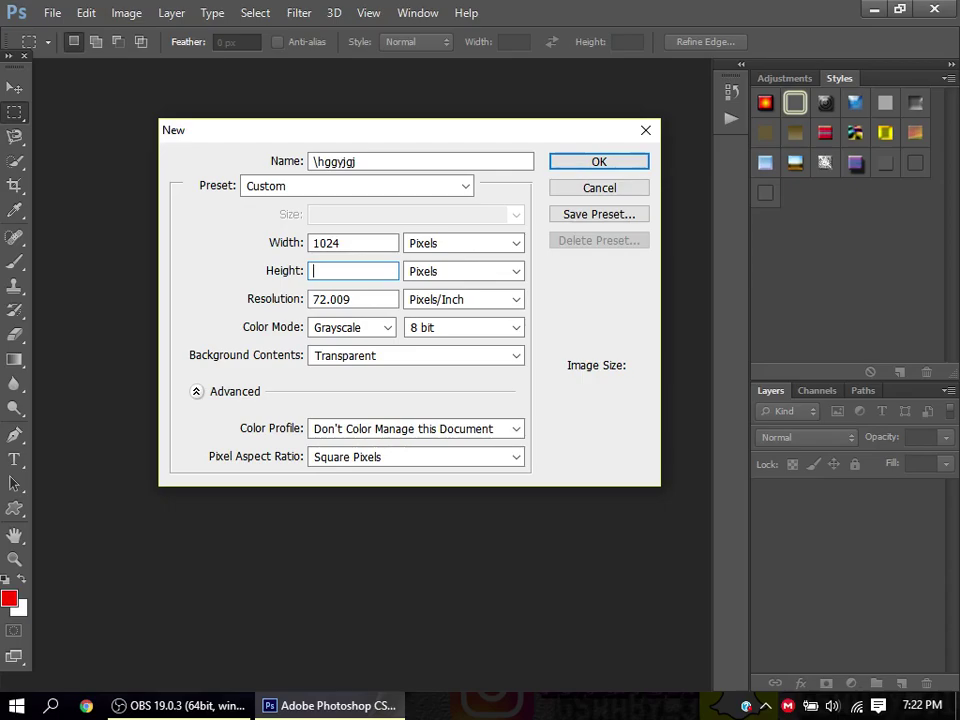
pyautogui.write('768')
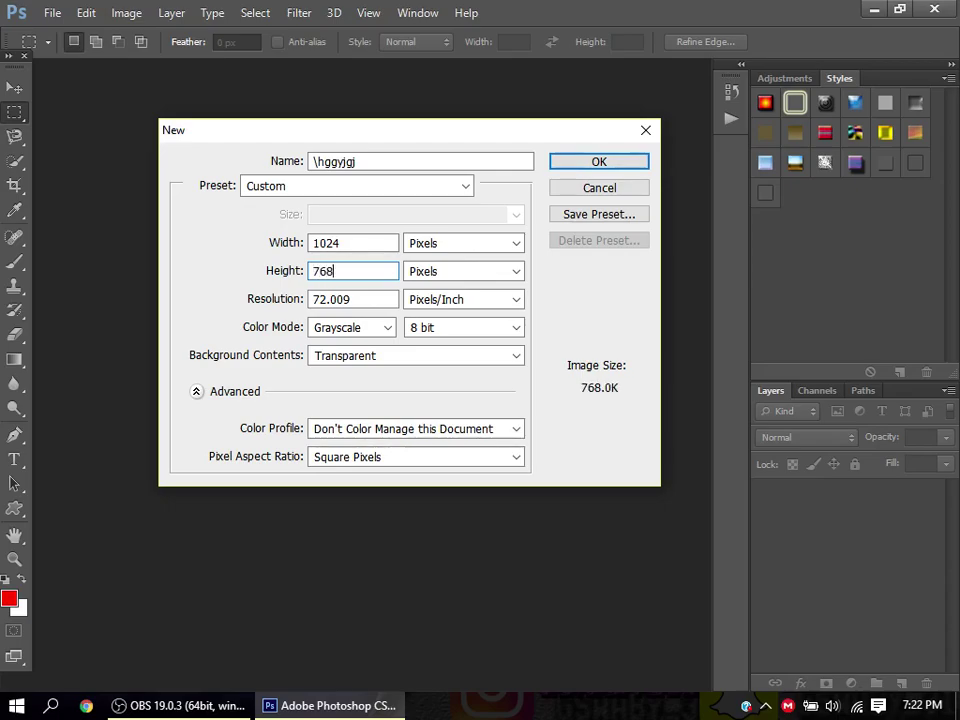
# Set the color mode to RGB Color and create the document.
pyautogui.click(388, 327)
pyautogui.click(372, 377)
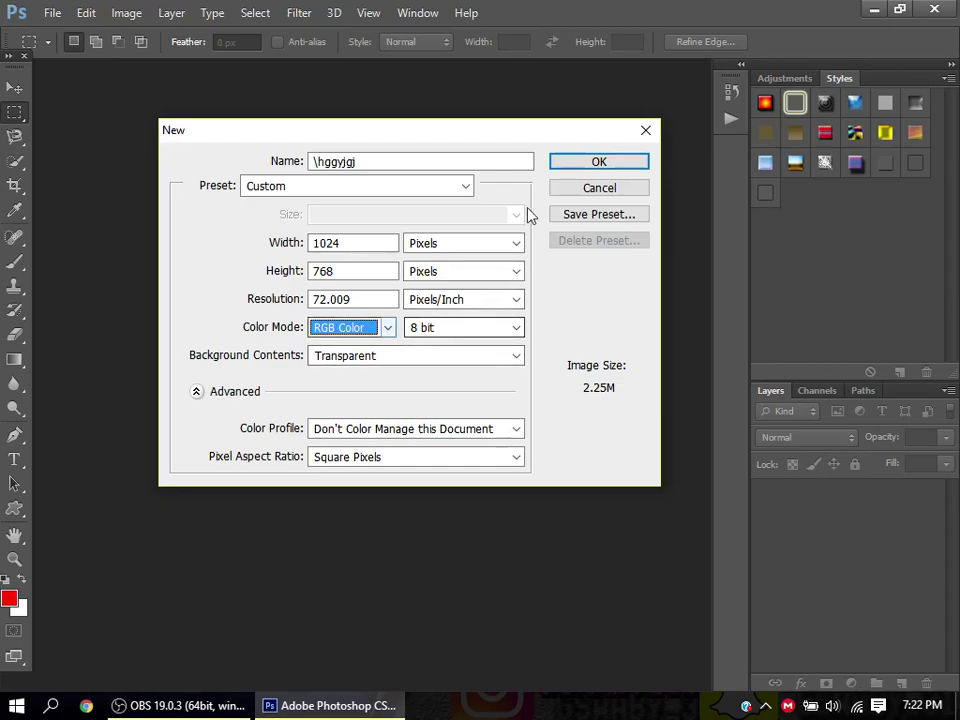
pyautogui.click(622, 164)
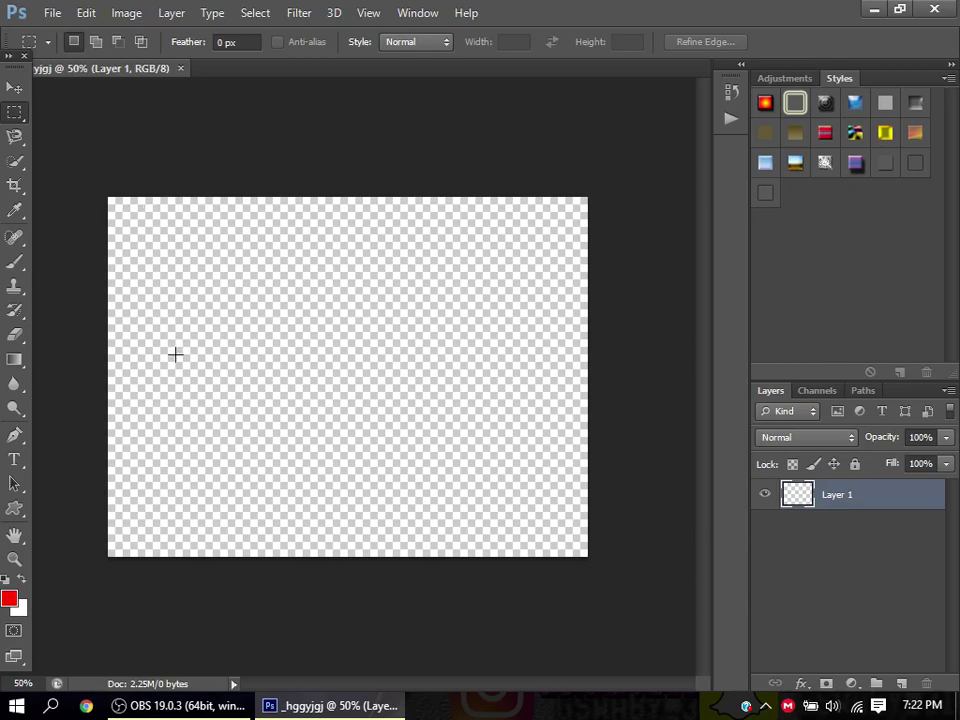
# Choose the Rectangle Tool and give it a red fill and a solid black stroke.
pyautogui.click(21, 512)
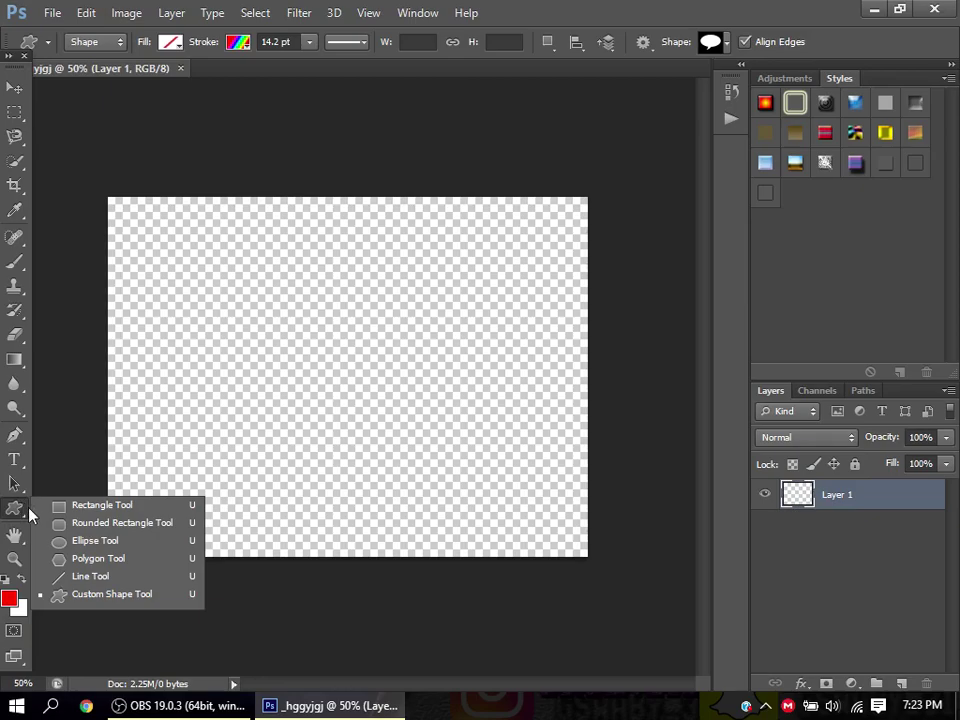
pyautogui.click(100, 506)
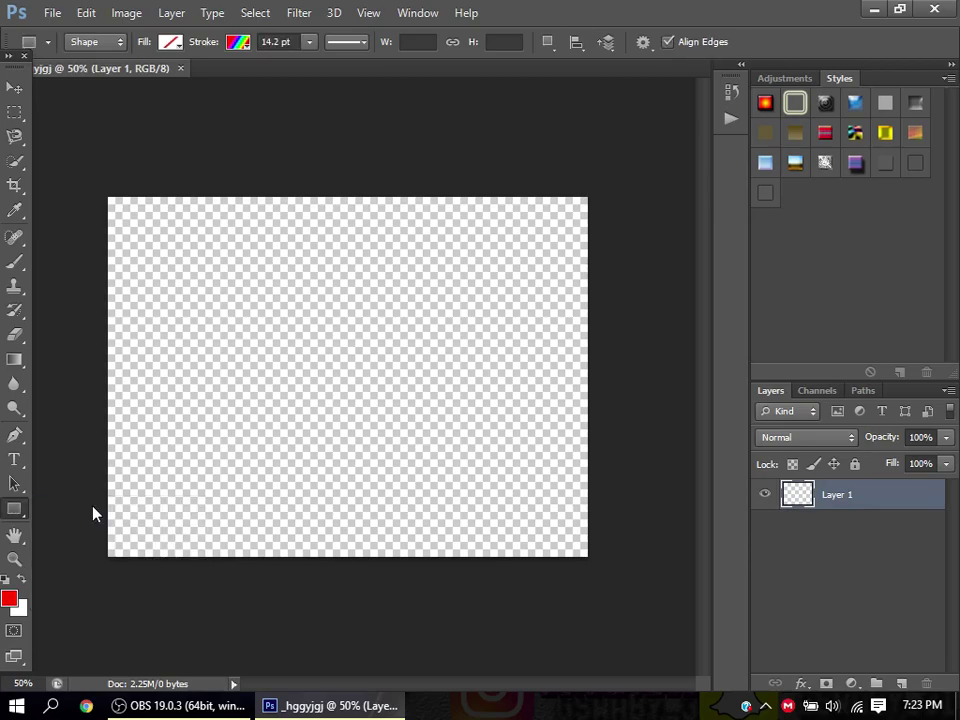
pyautogui.click(174, 44)
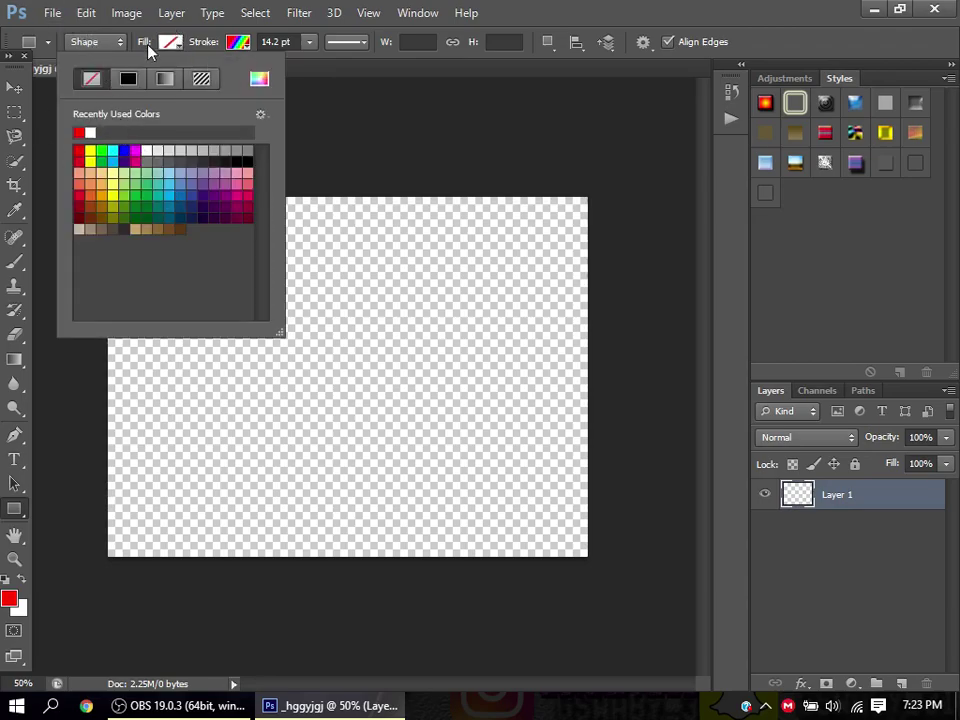
pyautogui.click(79, 160)
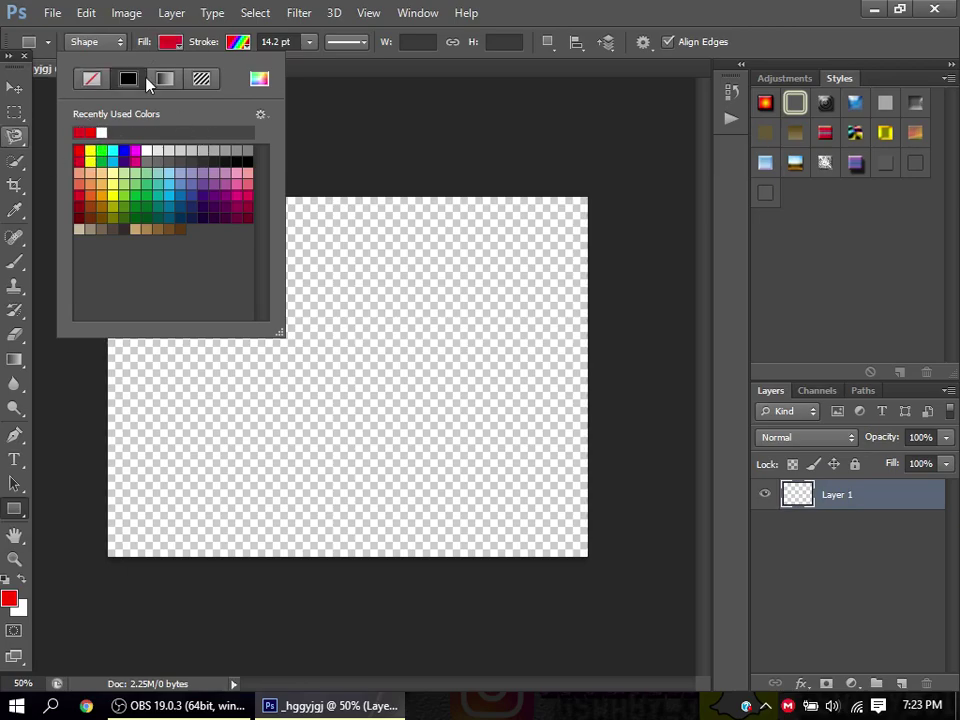
pyautogui.click(237, 44)
pyautogui.click(198, 80)
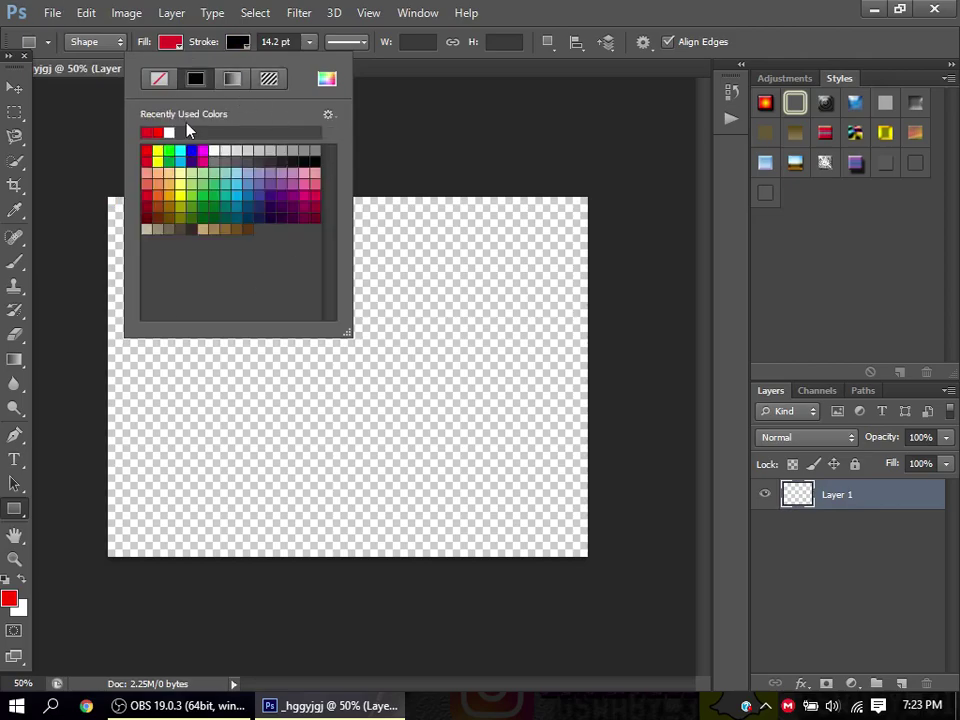
pyautogui.click(236, 44)
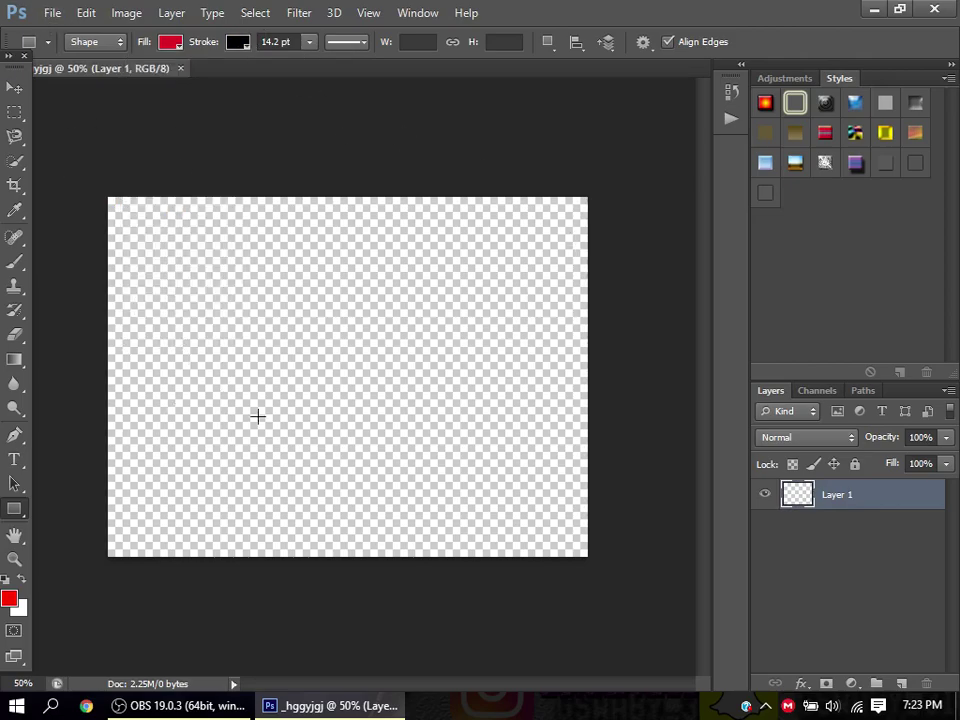
# Draw a rectangle about 264 by 92 px on the canvas and set its stroke width to 4.96 pt.
pyautogui.moveTo(235, 375)
pyautogui.mouseDown()
pyautogui.moveTo(273, 414)
pyautogui.moveTo(318, 408)
pyautogui.moveTo(313, 414)
pyautogui.mouseUp()
pyautogui.click(306, 44)
pyautogui.moveTo(308, 66); pyautogui.dragTo(295, 62)
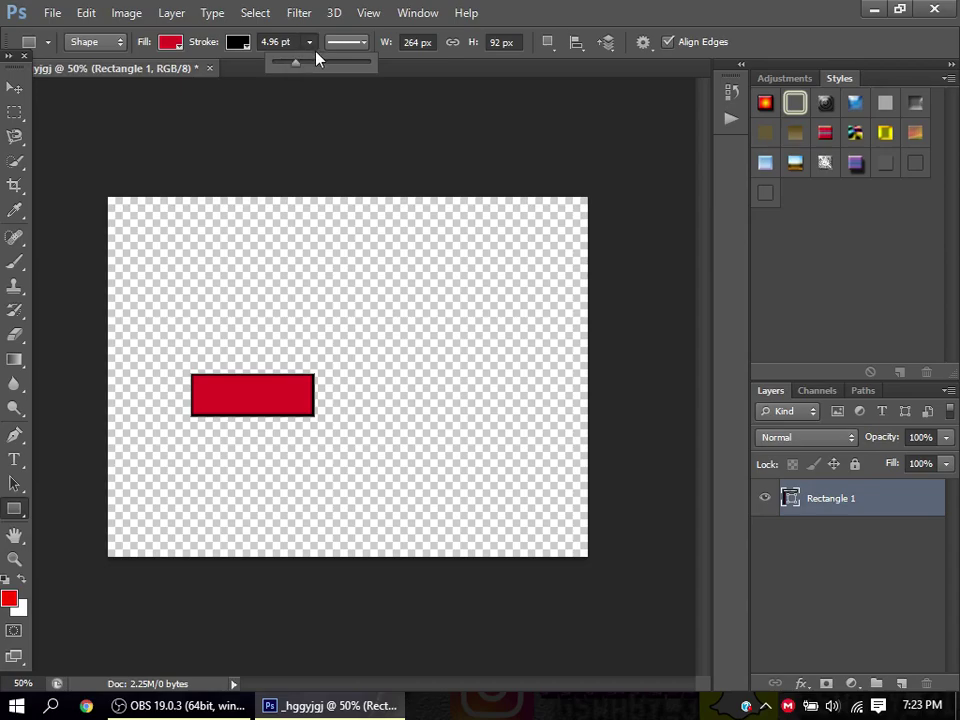
pyautogui.press('Return')
# Move the red rectangle to the canvas's lower-left edge and stretch its width rightward to about 117% with Free Transform.
pyautogui.click(15, 88)
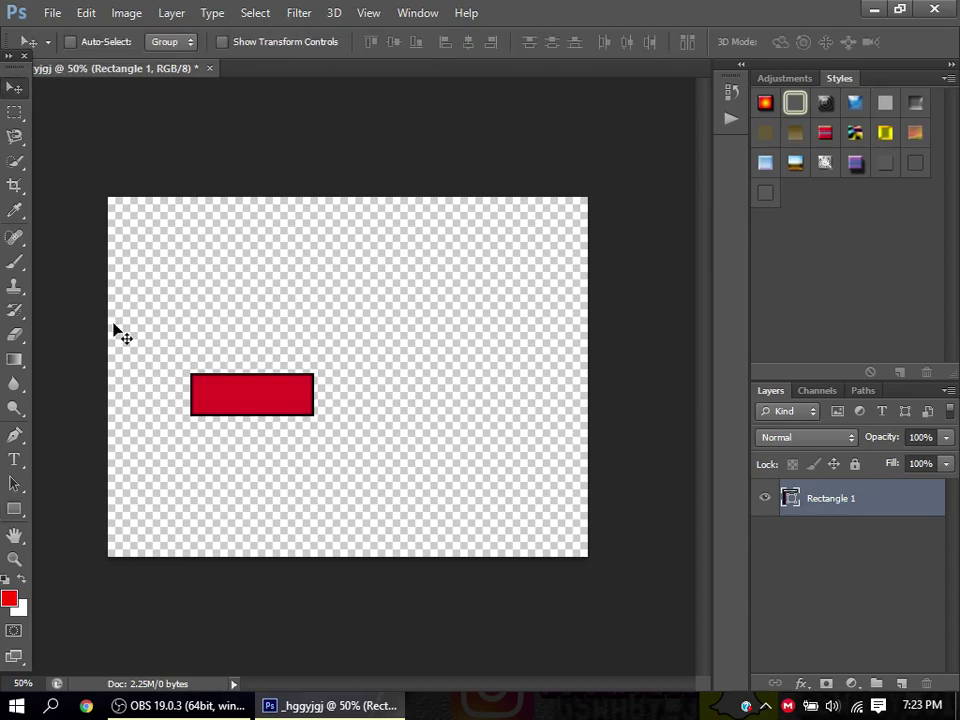
pyautogui.moveTo(262, 395); pyautogui.dragTo(173, 511)
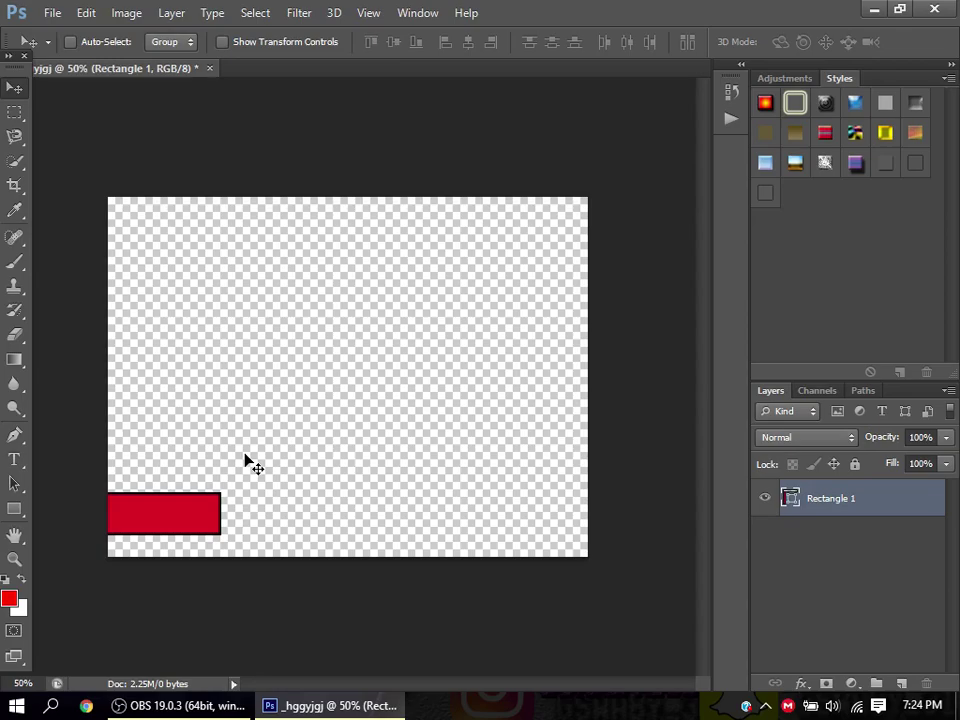
pyautogui.hotkey('ctrl', 't')
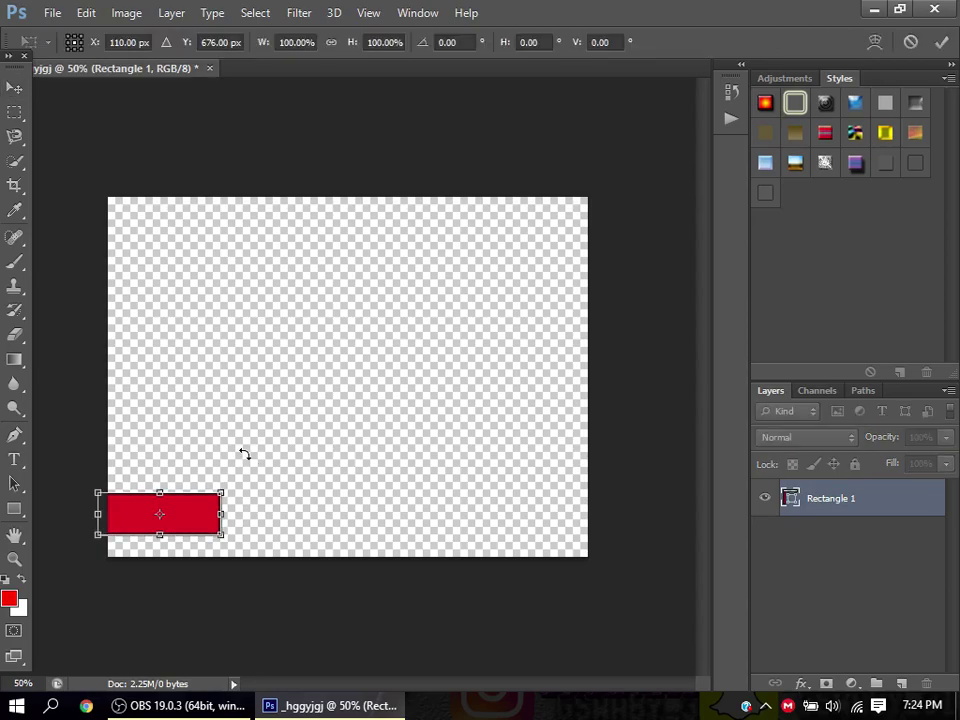
pyautogui.moveTo(221, 513); pyautogui.dragTo(242, 513)
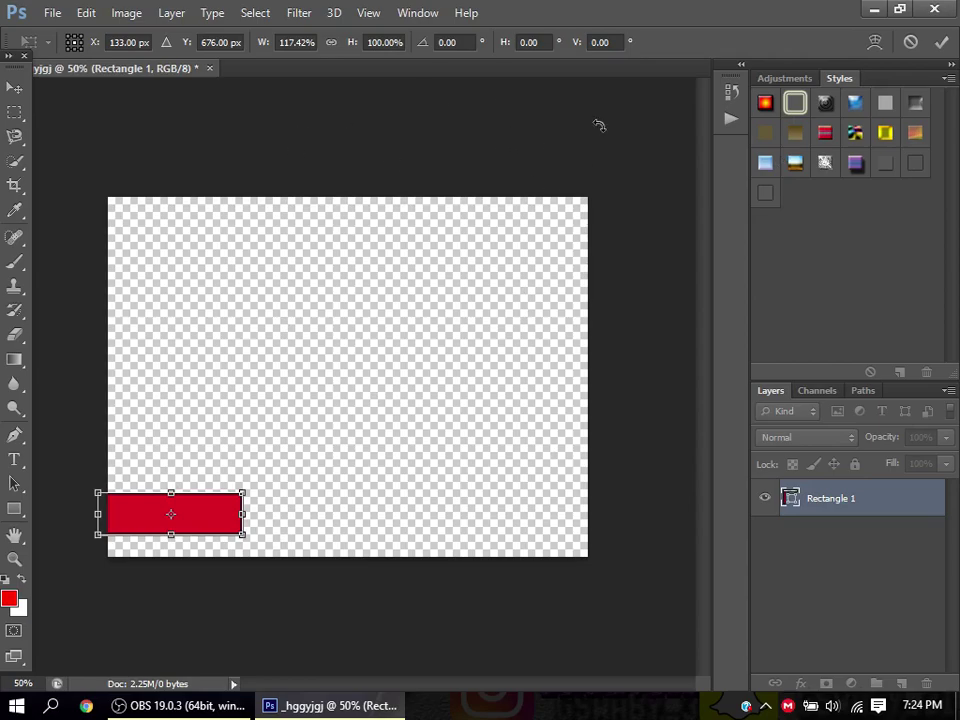
pyautogui.click(943, 45)
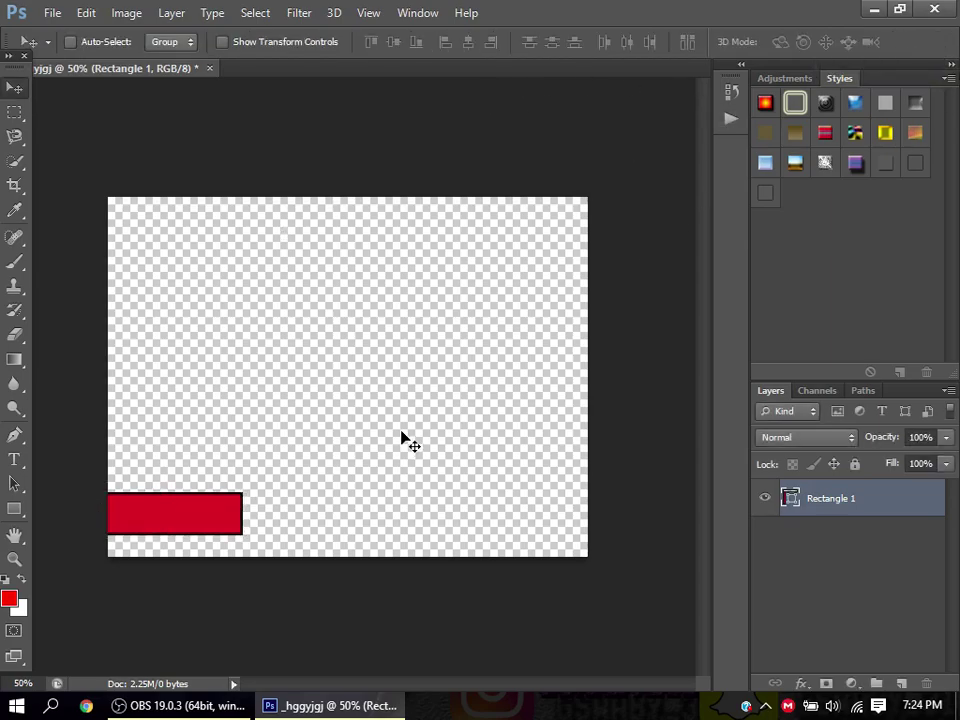
# Add a black-to-white Gradient Overlay to the rectangle layer with 49% opacity and 90% scale.
pyautogui.rightClick(815, 502)
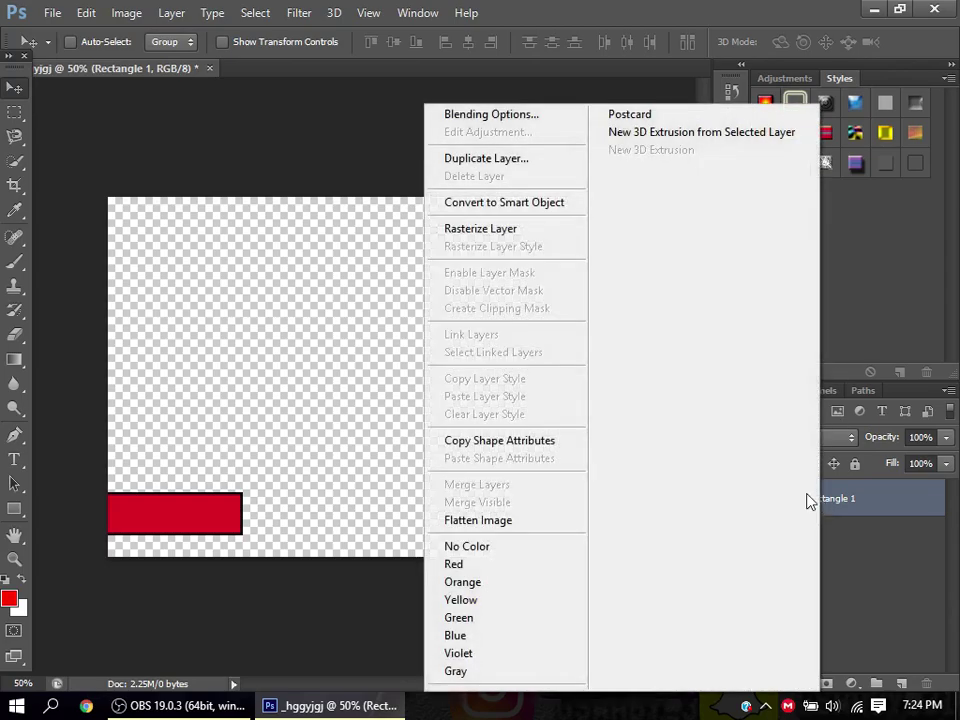
pyautogui.click(560, 118)
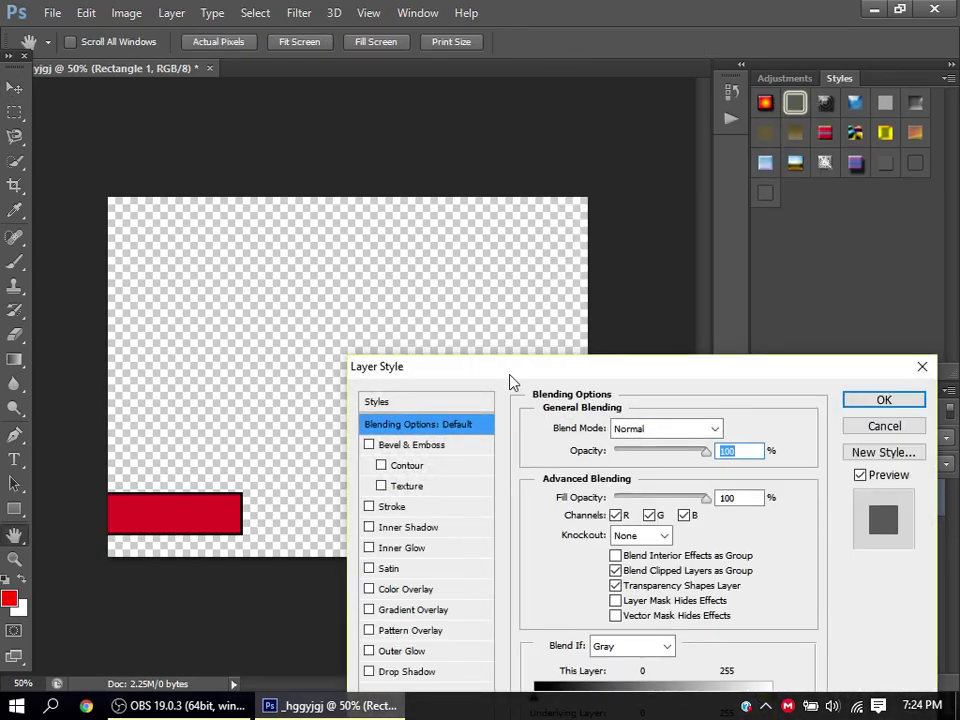
pyautogui.moveTo(510, 382); pyautogui.dragTo(445, 220)
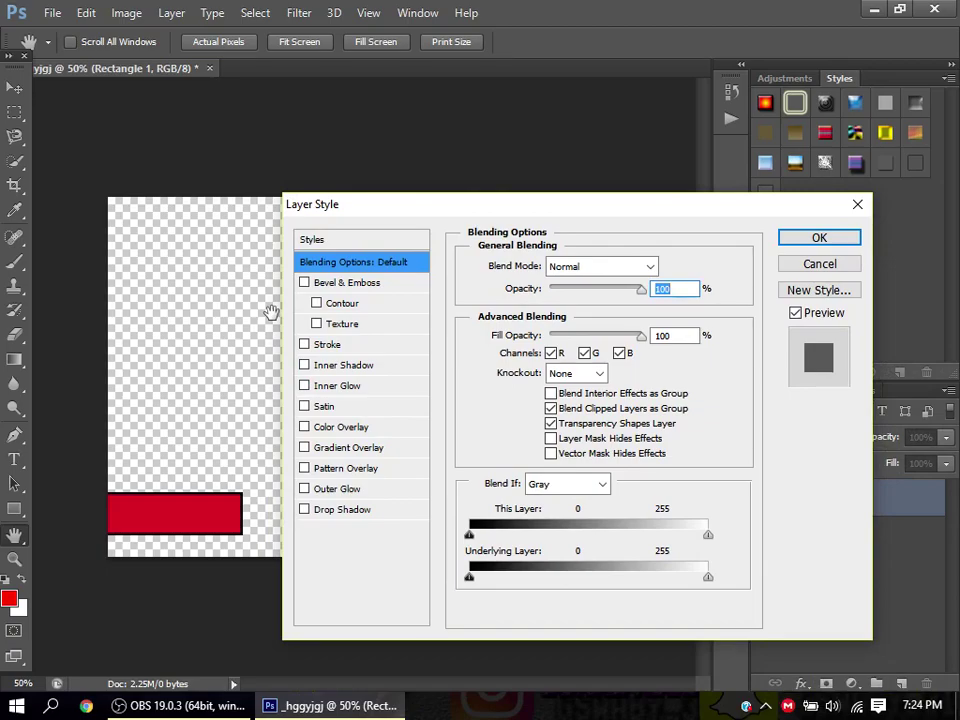
pyautogui.click(350, 448)
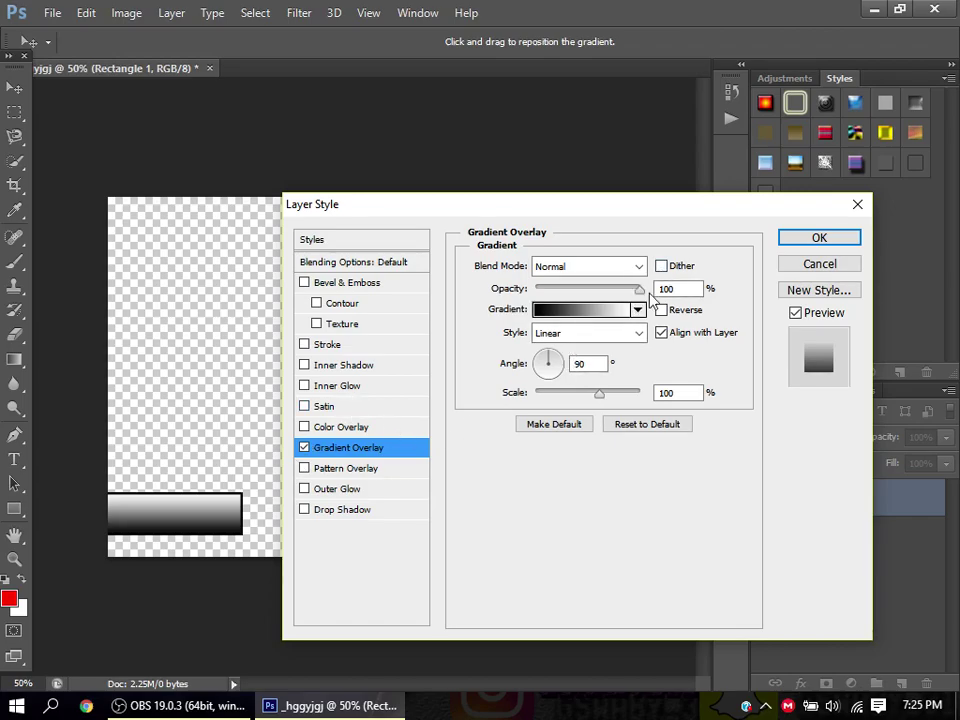
pyautogui.moveTo(638, 289); pyautogui.dragTo(587, 289)
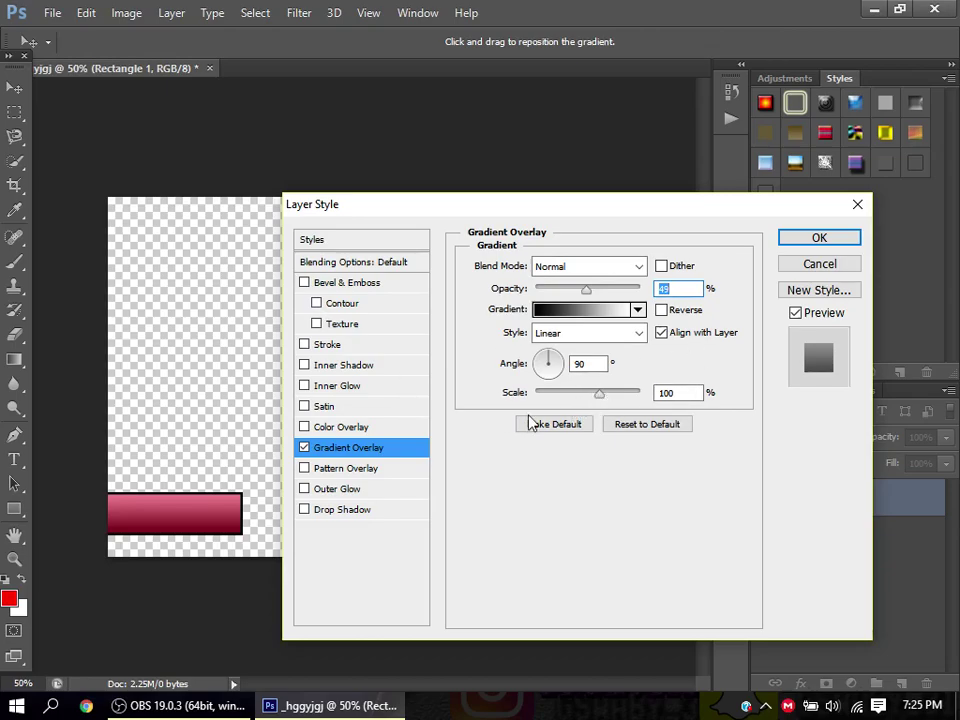
pyautogui.moveTo(603, 398)
pyautogui.mouseDown()
pyautogui.moveTo(690, 386)
pyautogui.moveTo(471, 377)
pyautogui.moveTo(551, 358)
pyautogui.moveTo(606, 381)
pyautogui.moveTo(592, 380)
pyautogui.mouseUp()
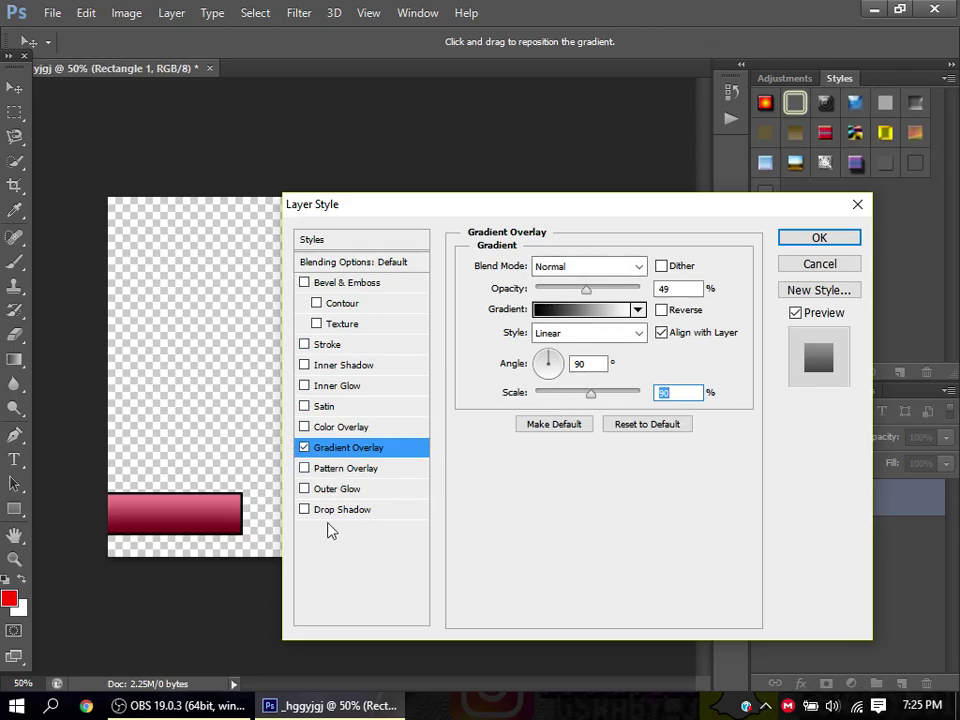
# Add a white 5 px Stroke effect to the outside of the rectangle.
pyautogui.click(357, 345)
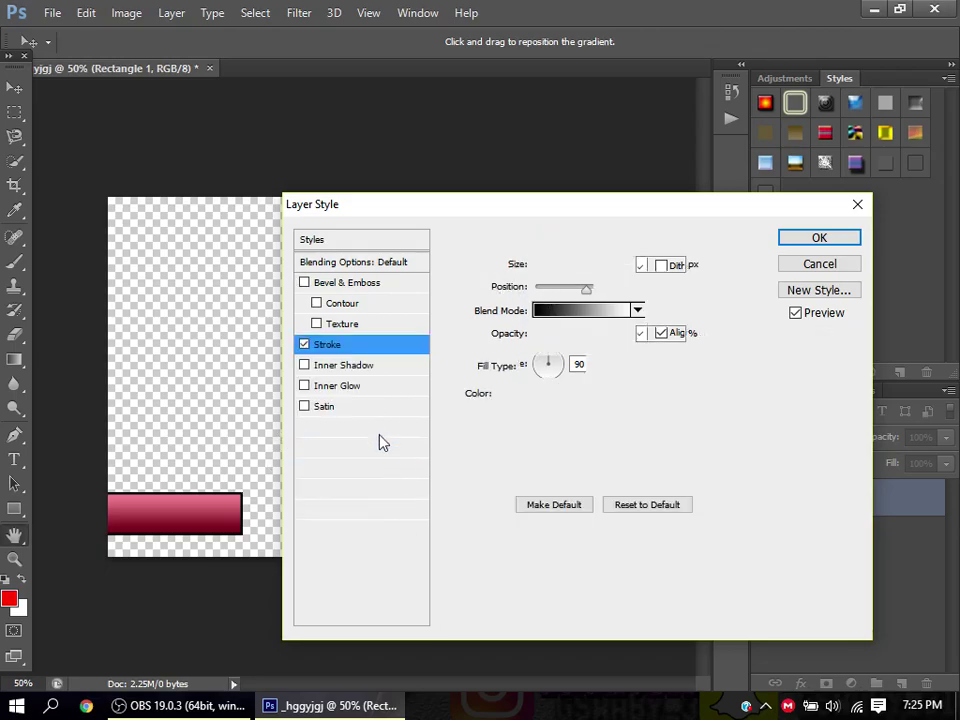
pyautogui.click(501, 396)
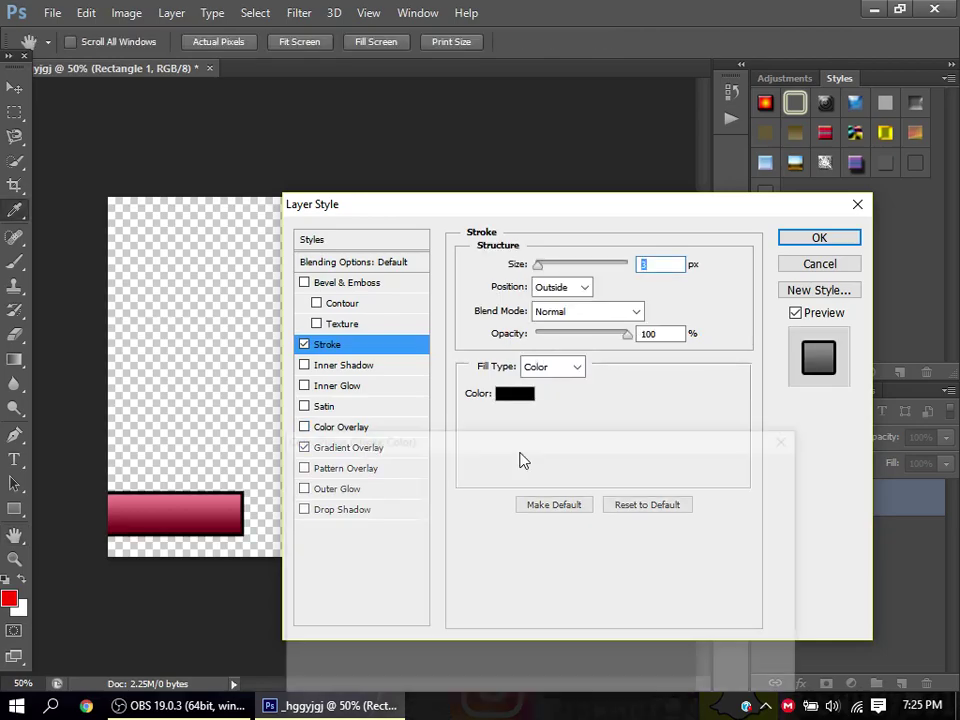
pyautogui.moveTo(453, 523); pyautogui.dragTo(118, 283)
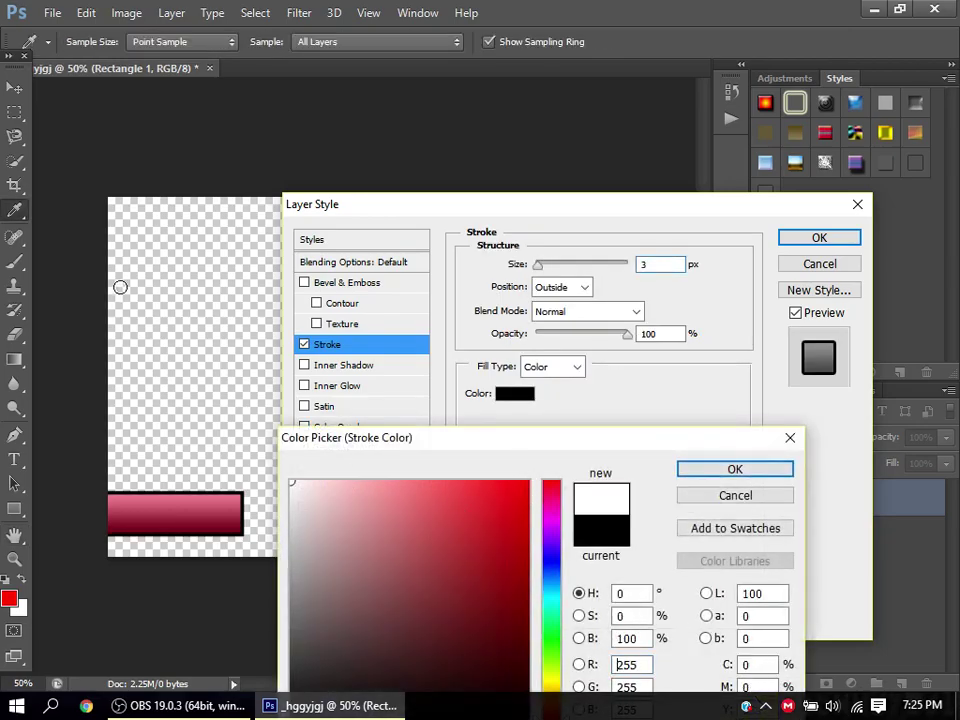
pyautogui.click(741, 476)
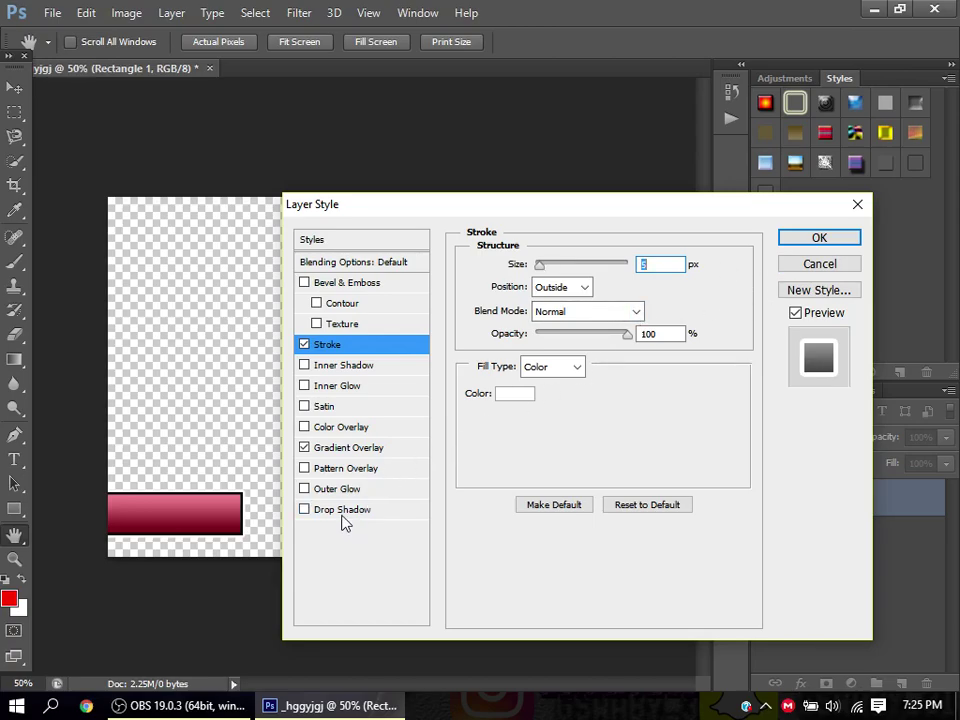
# Add an Inner Bevel and a Drop Shadow with 100% opacity and a 138° angle to the rectangle.
pyautogui.click(338, 284)
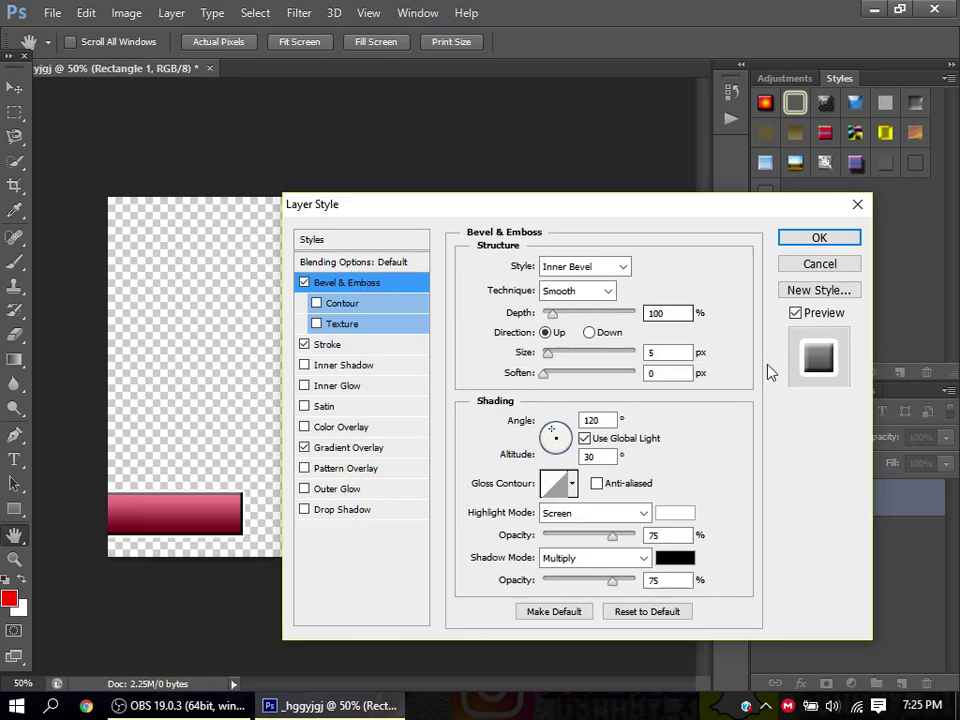
pyautogui.click(352, 512)
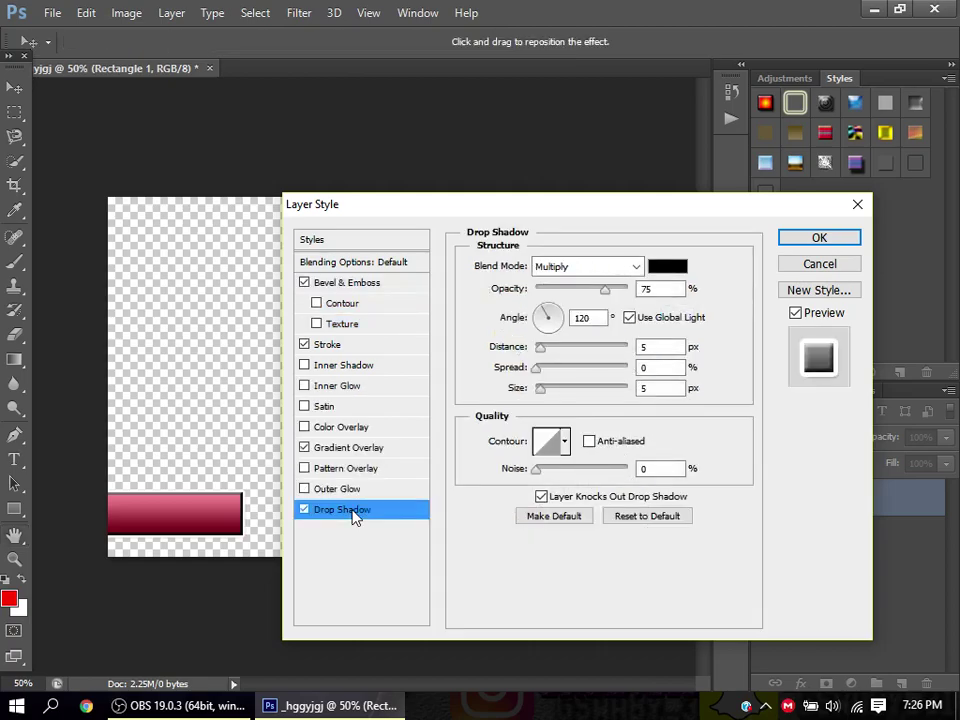
pyautogui.moveTo(606, 292); pyautogui.dragTo(703, 274)
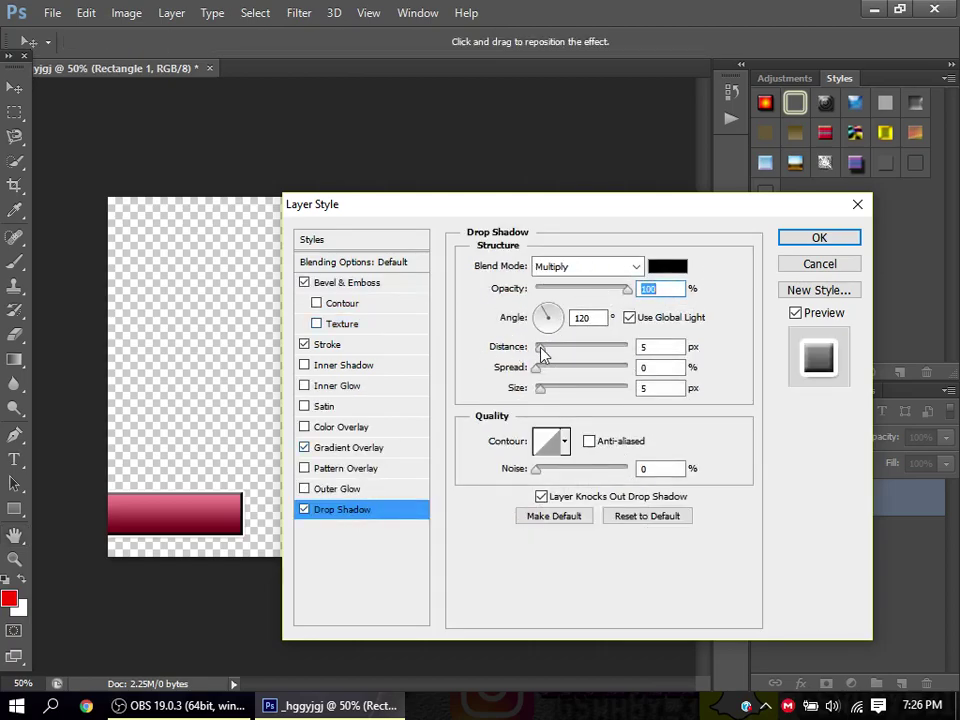
pyautogui.moveTo(543, 355); pyautogui.dragTo(555, 346)
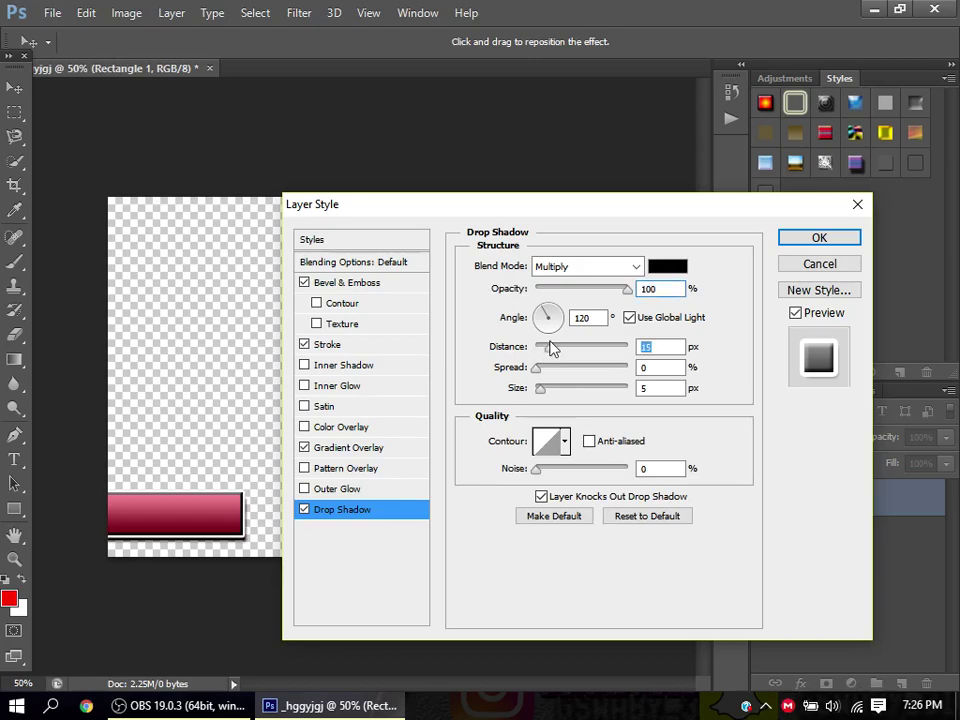
pyautogui.moveTo(234, 544); pyautogui.dragTo(250, 541)
pyautogui.hotkey('shift', 'Down')
pyautogui.hotkey('shift', 'Down')
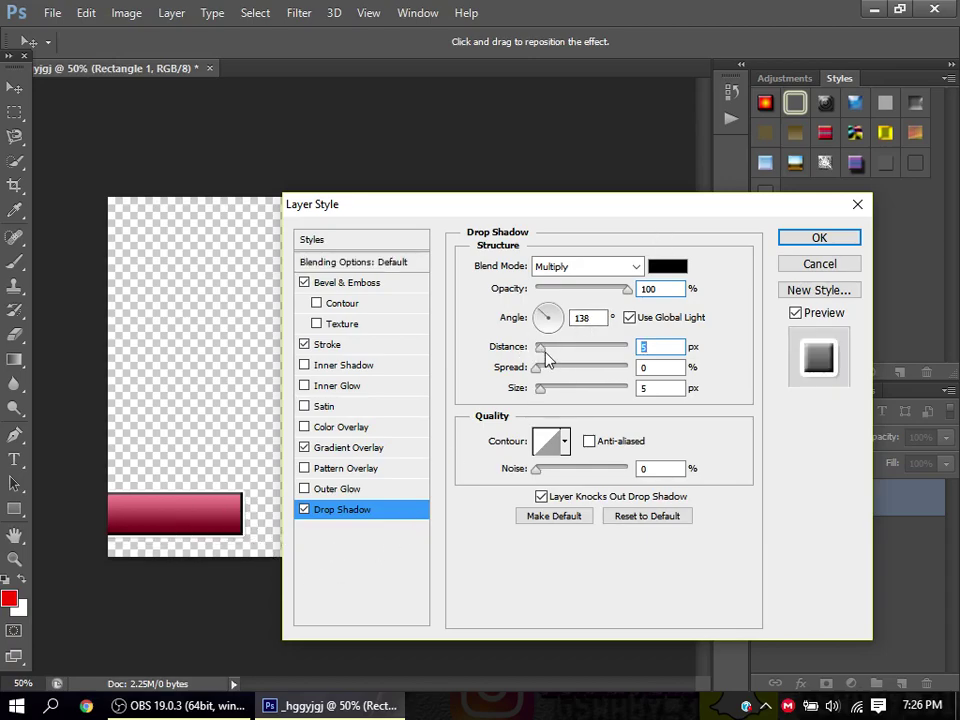
# Set the drop shadow to 26 px distance, 18% spread and 29 px size, and shift the rectangle slightly left and up.
pyautogui.moveTo(540, 346); pyautogui.dragTo(553, 390)
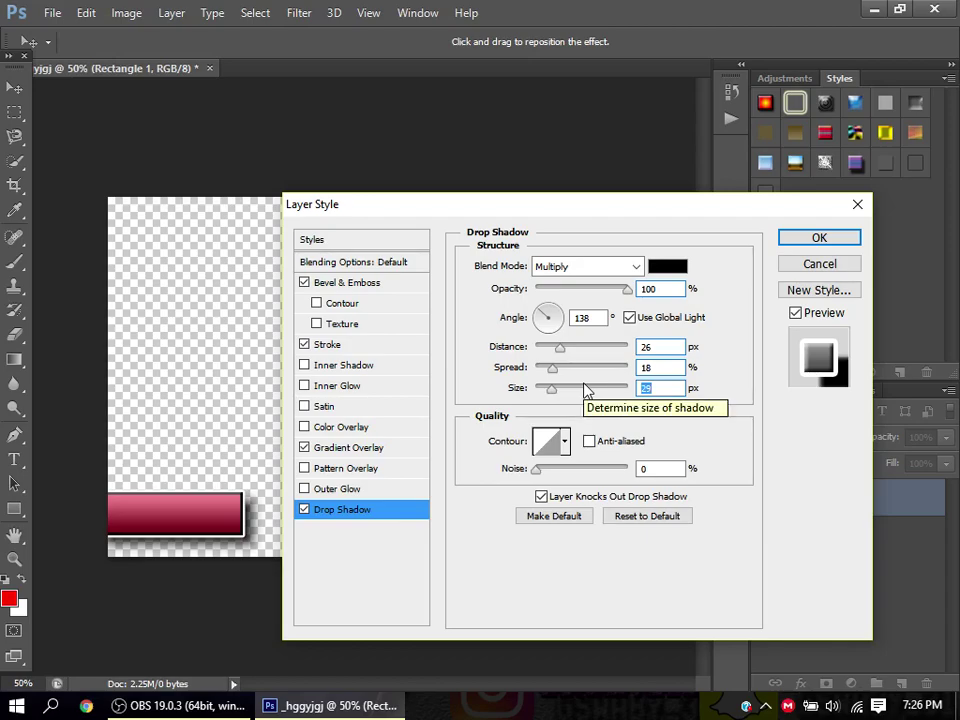
pyautogui.click(845, 243)
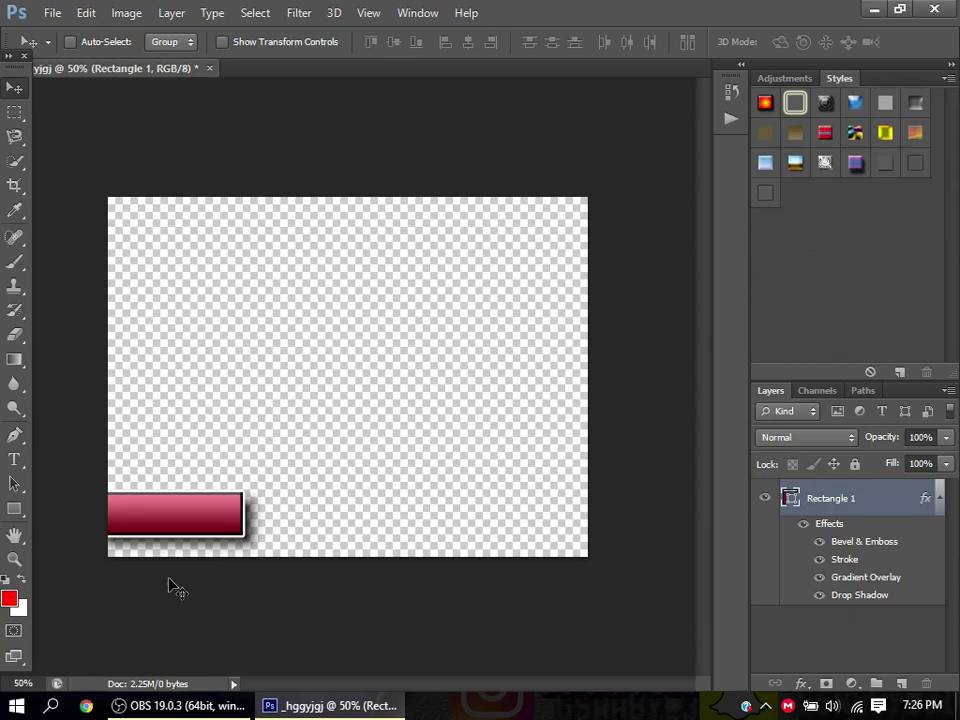
pyautogui.moveTo(200, 522)
pyautogui.mouseDown()
pyautogui.moveTo(210, 471)
pyautogui.moveTo(231, 506)
pyautogui.moveTo(193, 531)
pyautogui.moveTo(195, 516)
pyautogui.mouseUp()
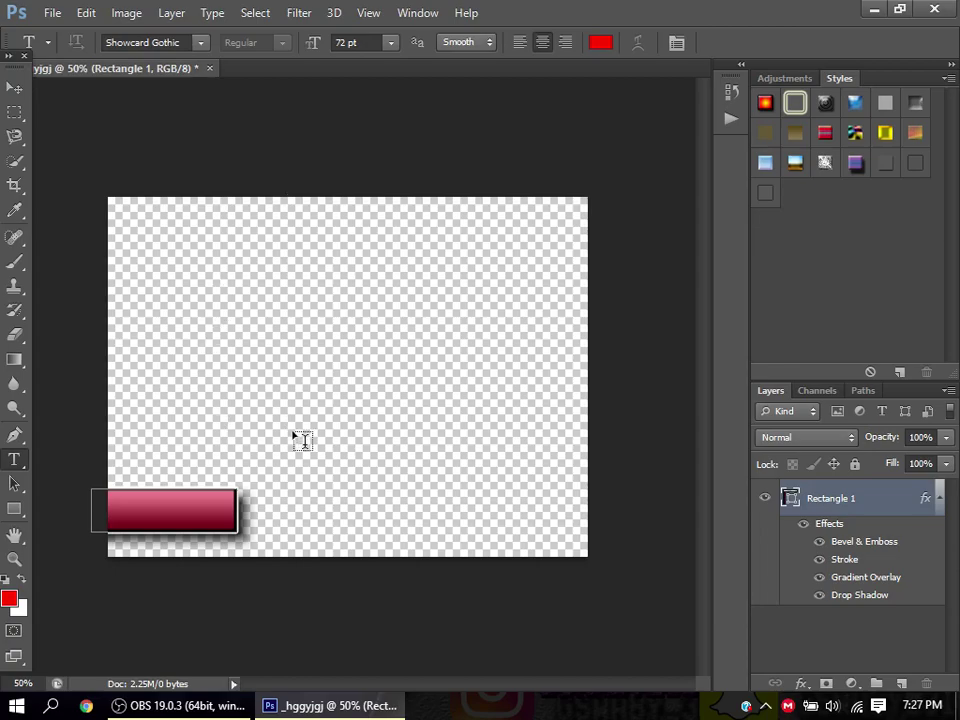
# Add the text "LEAVE A LIKE!" in 72 pt Showcard Gothic near the middle of the canvas.
pyautogui.click(316, 344)
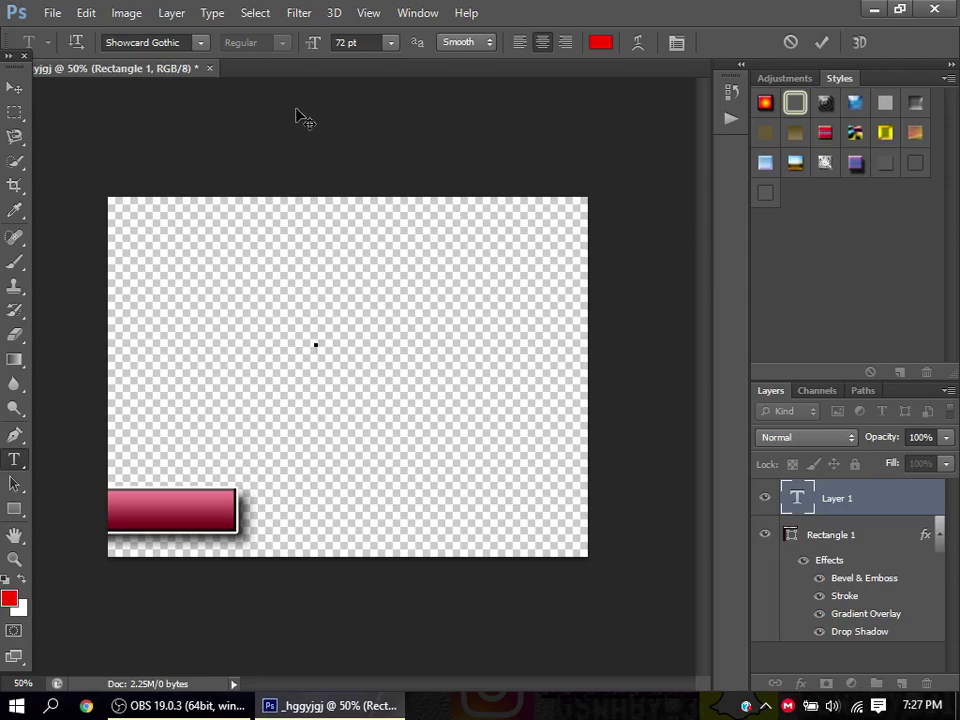
pyautogui.write('LEAVE A')
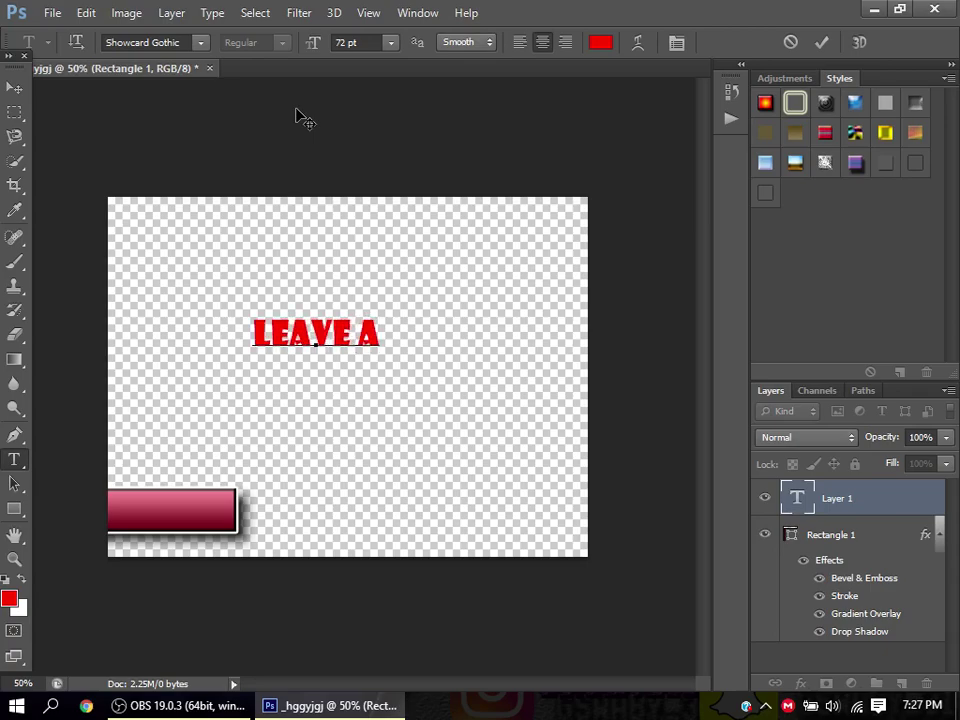
pyautogui.write(' LIKE!')
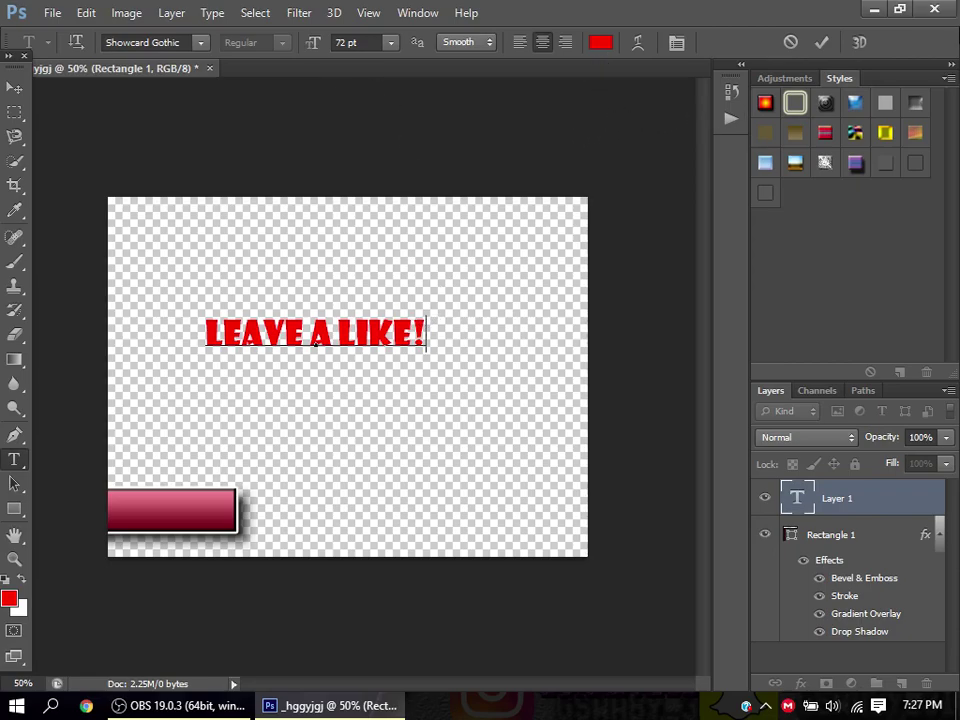
pyautogui.click(821, 44)
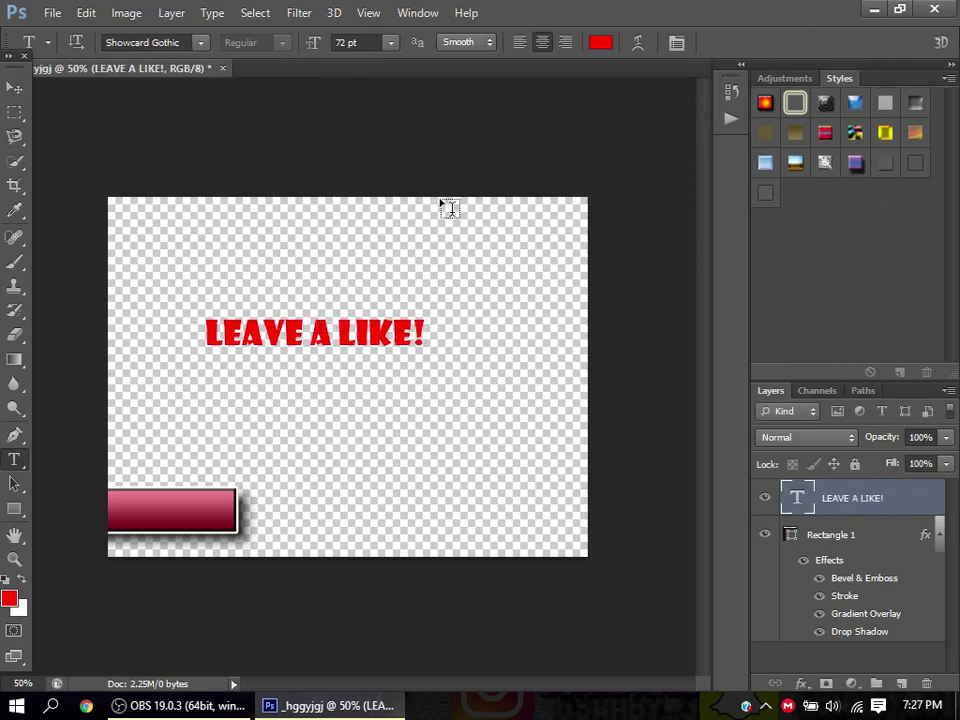
# Change the text colour to a darker red with hue 0°, saturation 99% and brightness 84%.
pyautogui.click(600, 42)
pyautogui.moveTo(505, 525); pyautogui.dragTo(526, 519)
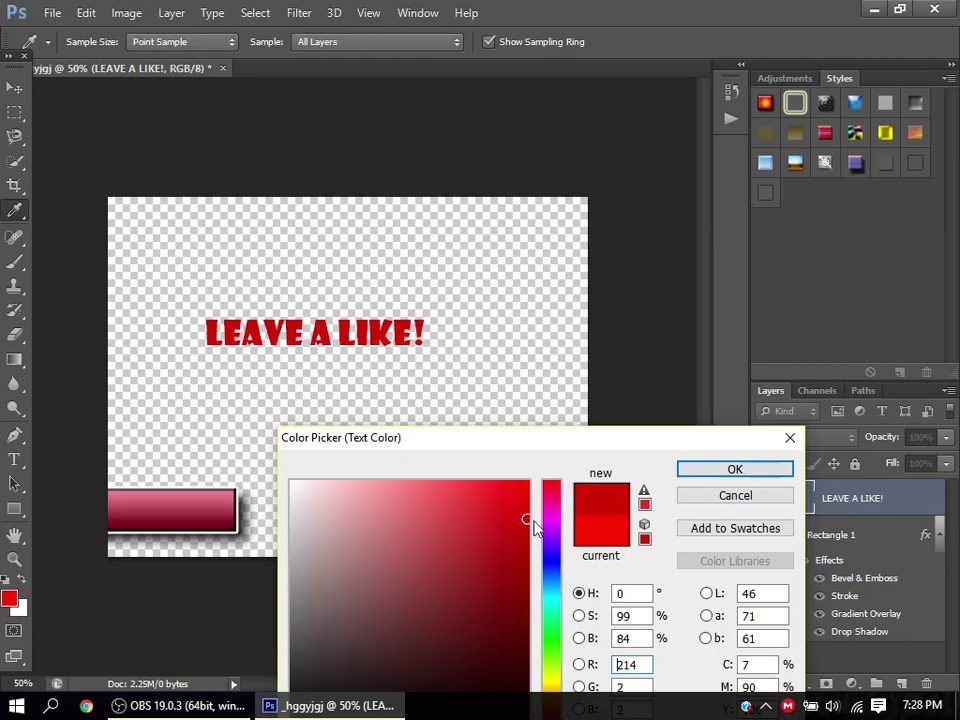
pyautogui.click(768, 472)
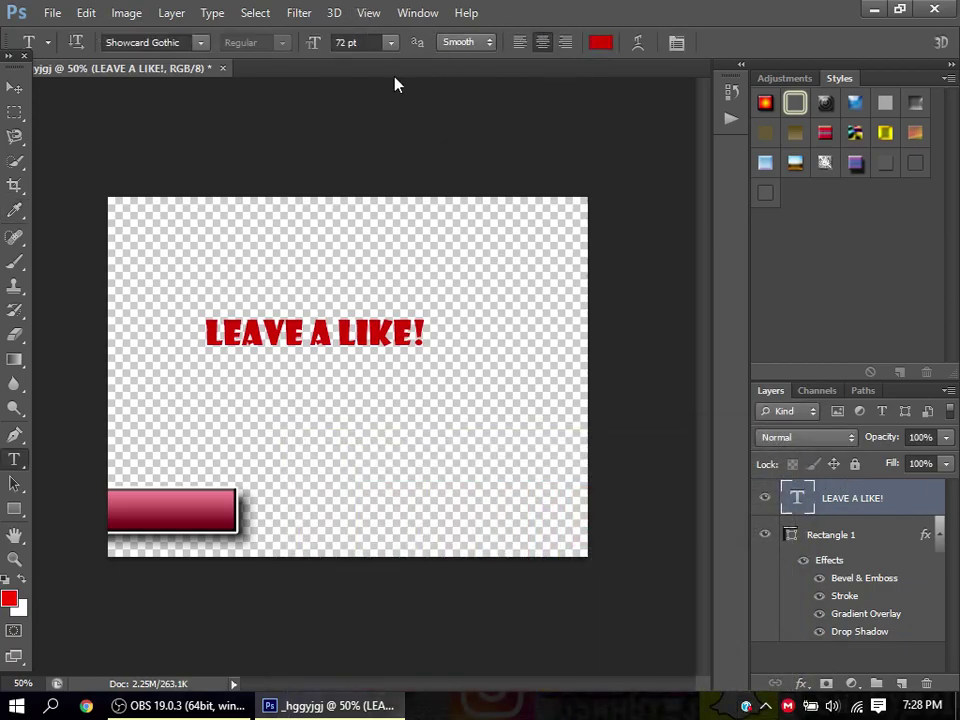
# Scale the LEAVE A LIKE! text to about 46% width and 107% height with Free Transform and place it on the red banner.
pyautogui.click(14, 88)
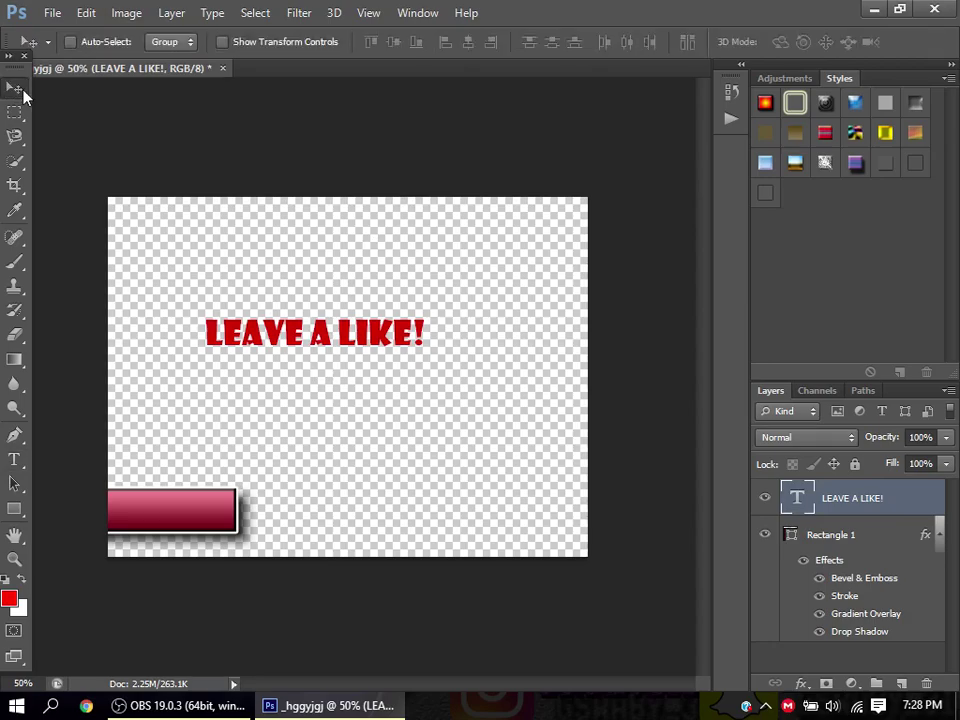
pyautogui.moveTo(281, 354); pyautogui.dragTo(232, 405)
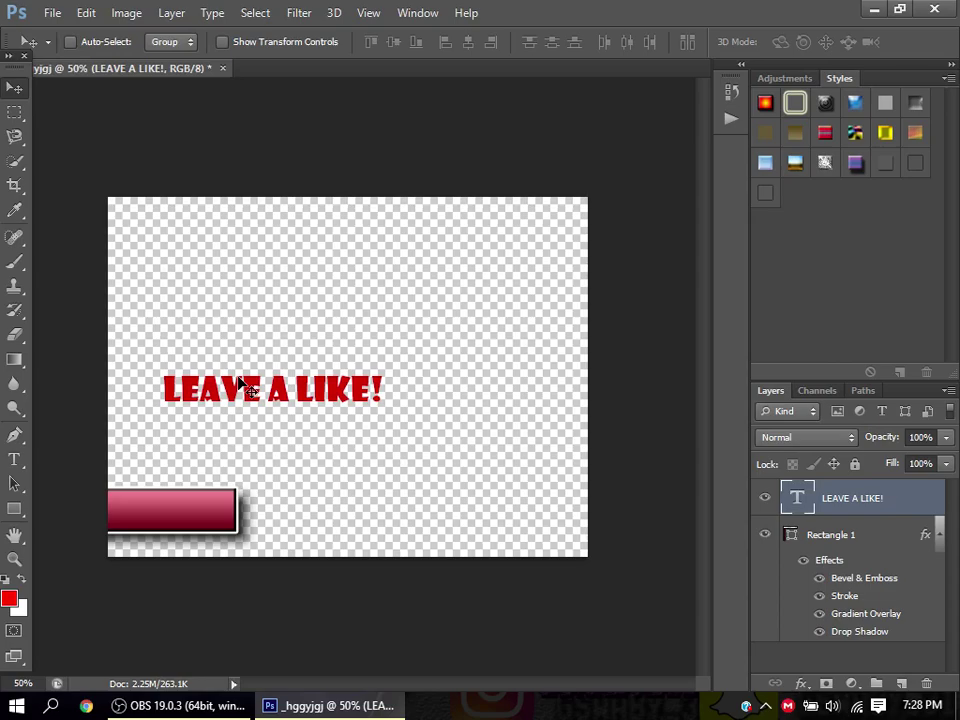
pyautogui.hotkey('ctrl', 't')
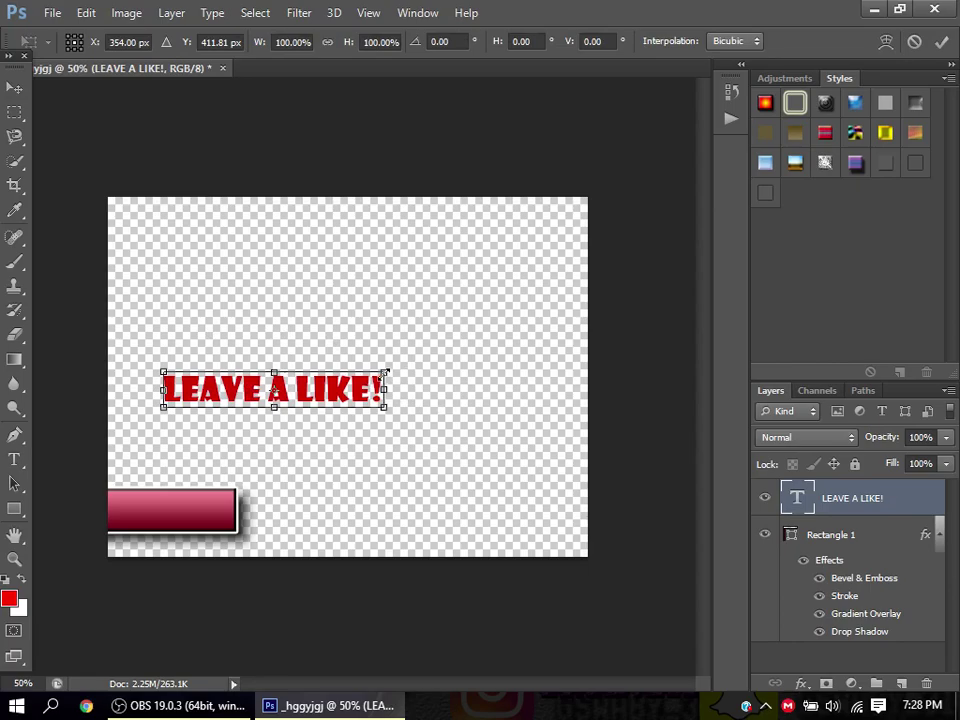
pyautogui.moveTo(384, 371); pyautogui.dragTo(337, 364)
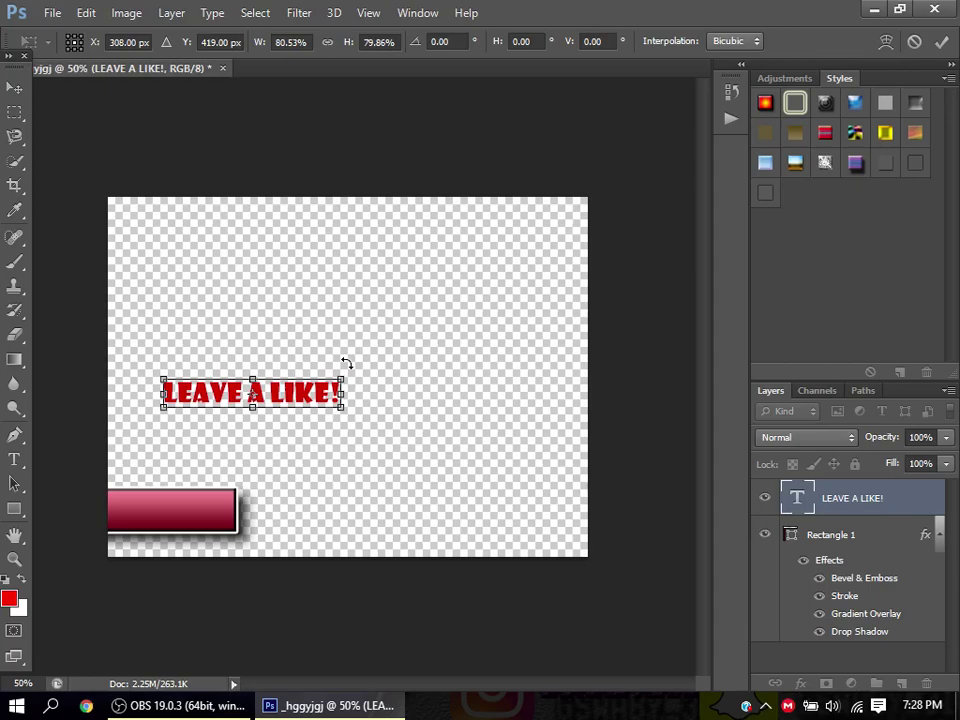
pyautogui.moveTo(339, 379); pyautogui.dragTo(198, 514)
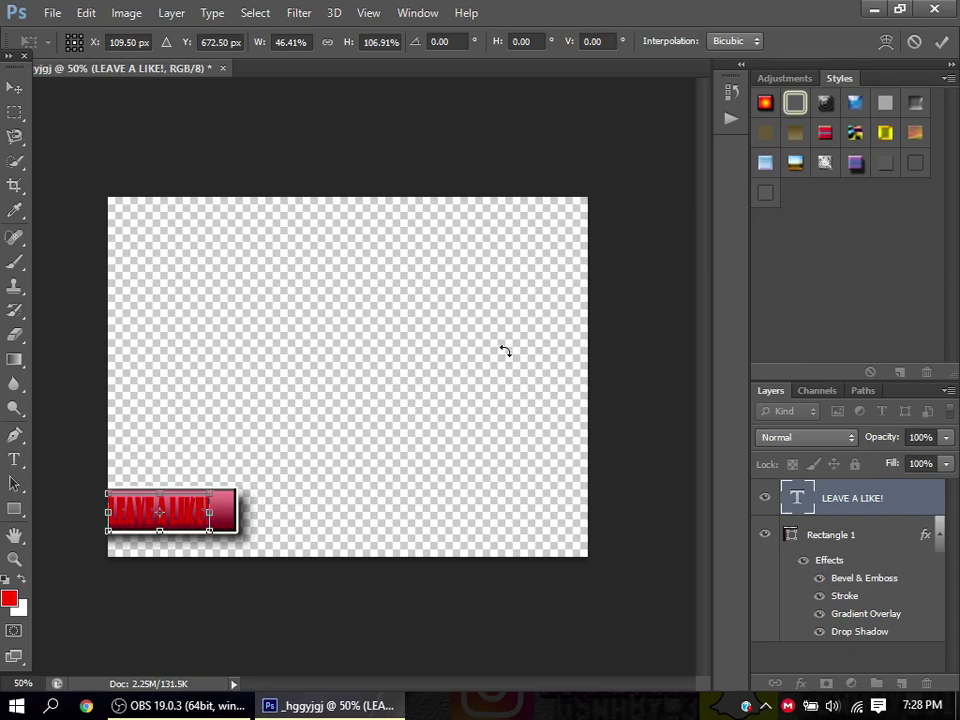
pyautogui.click(942, 42)
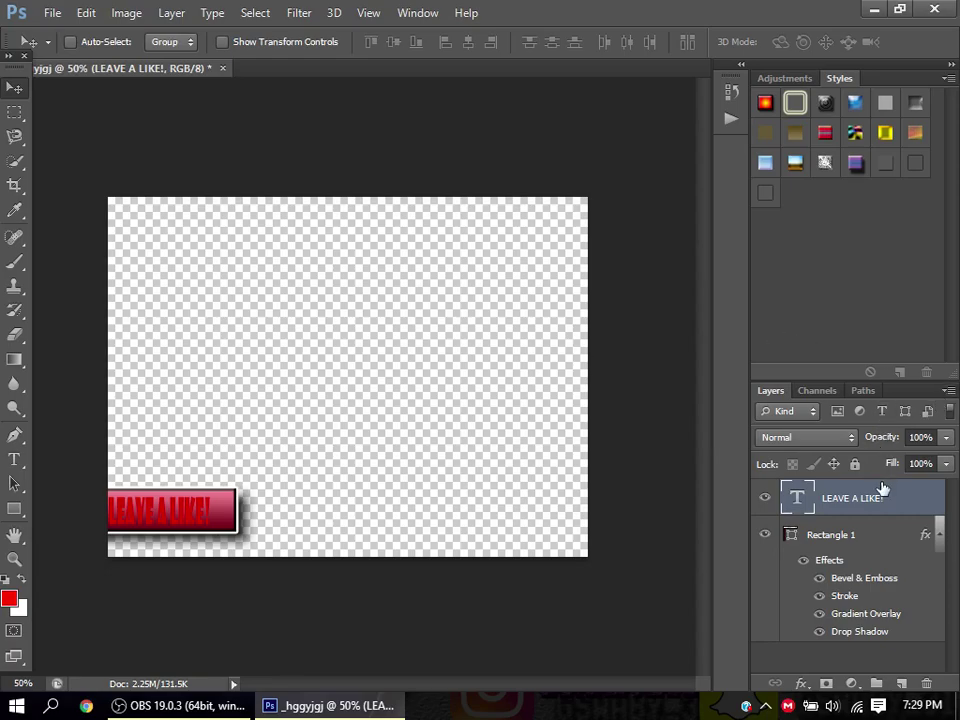
# Add a black-to-white linear Gradient Overlay with 56% opacity to the LEAVE A LIKE! text layer.
pyautogui.rightClick(857, 498)
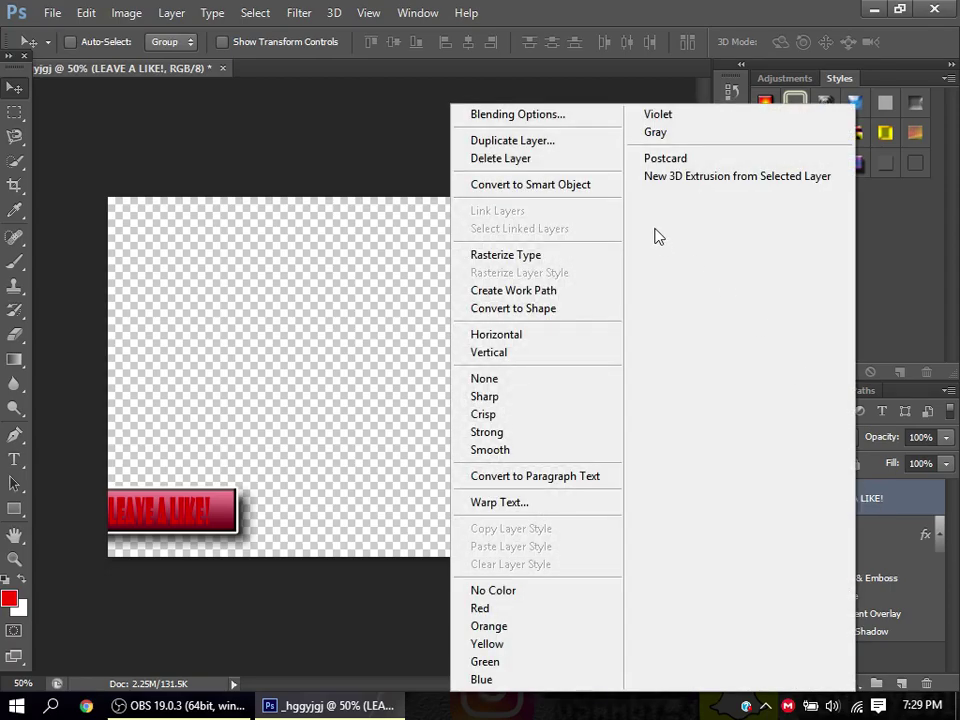
pyautogui.click(529, 115)
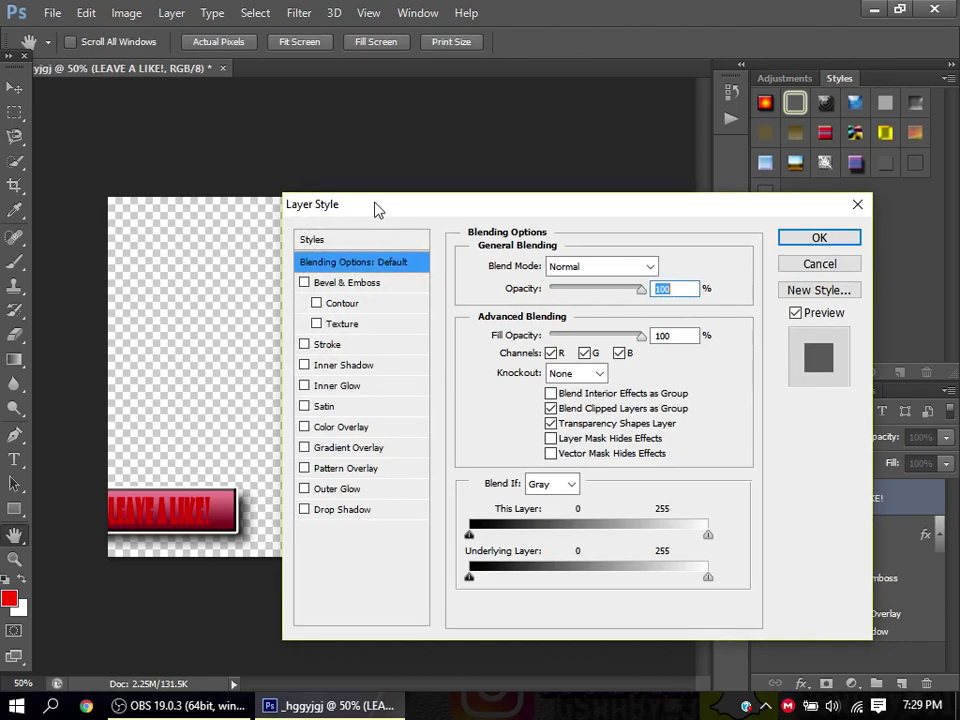
pyautogui.moveTo(375, 207); pyautogui.dragTo(357, 171)
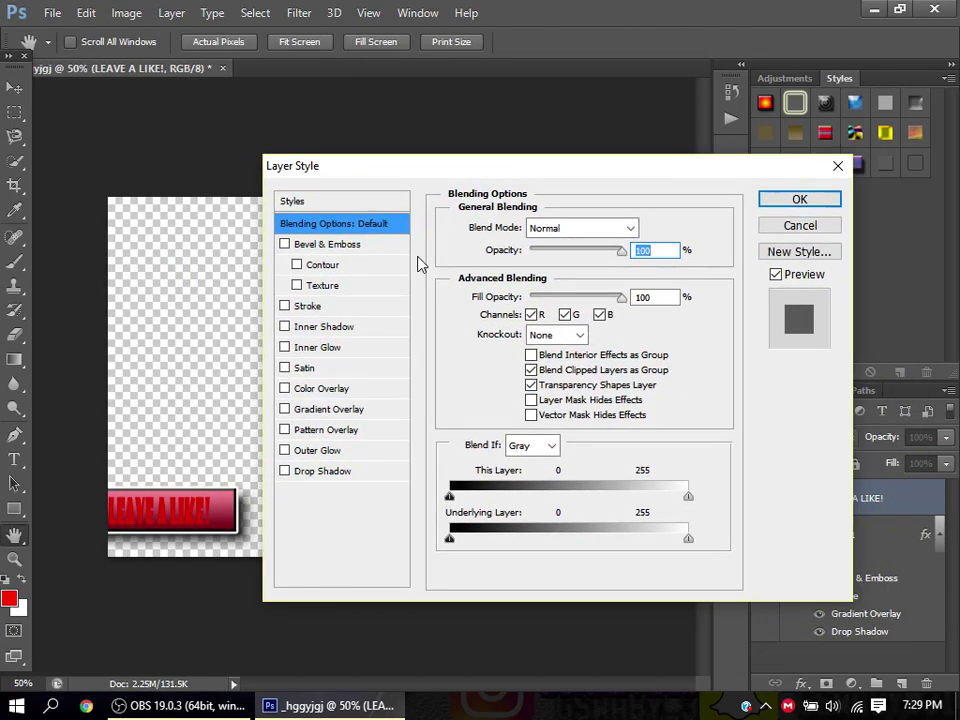
pyautogui.click(345, 409)
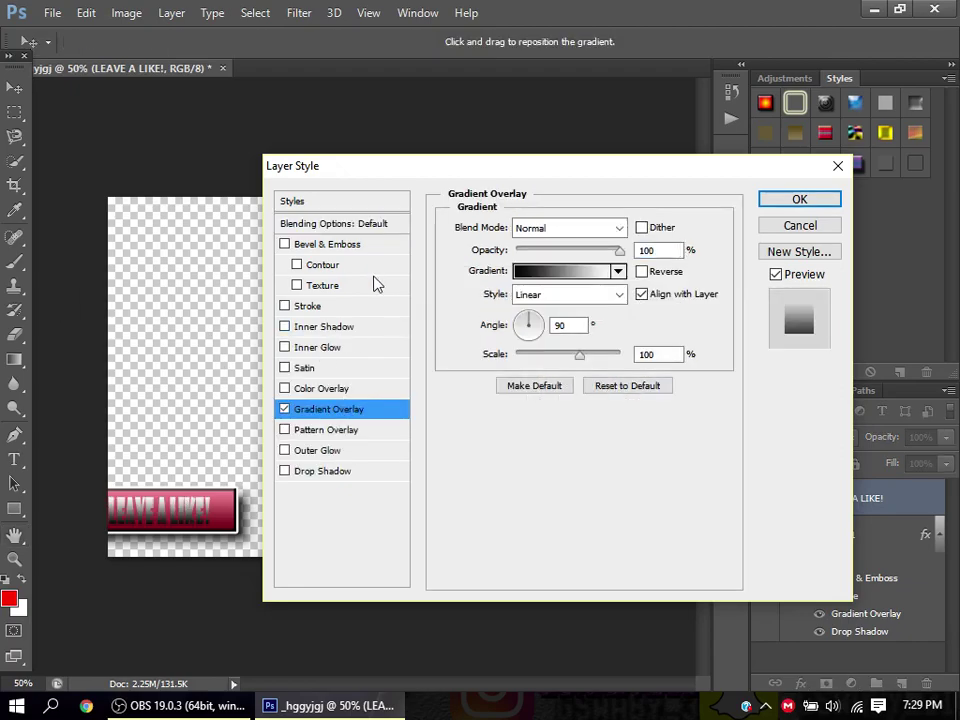
pyautogui.moveTo(618, 250); pyautogui.dragTo(575, 253)
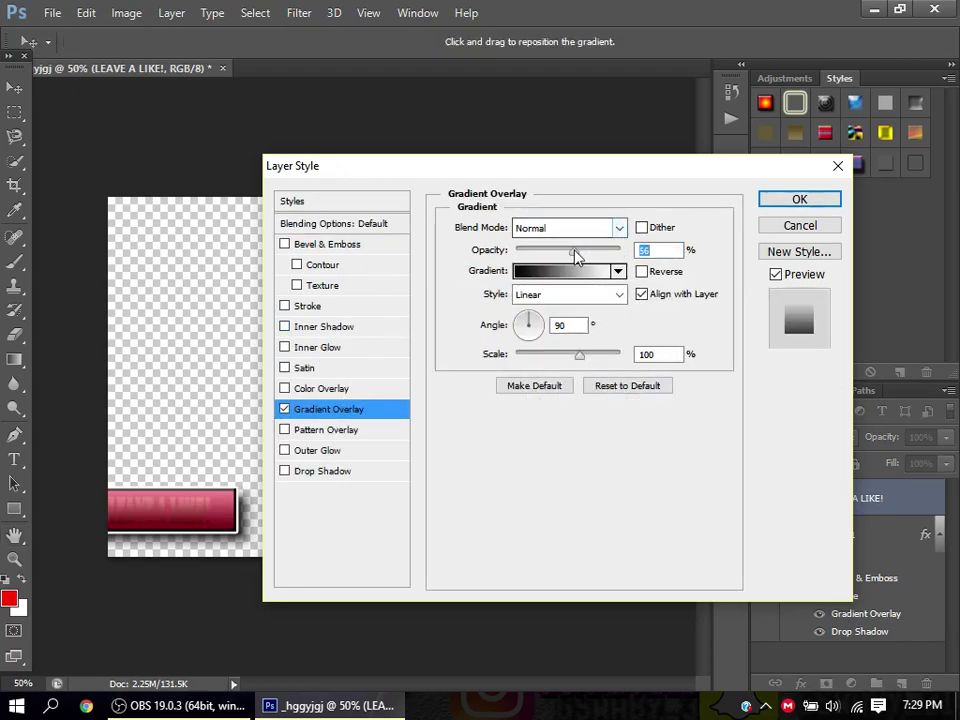
# Add a black 3 px outside Stroke to the text and set its Gradient Overlay to 43% opacity and 65% scale.
pyautogui.click(310, 306)
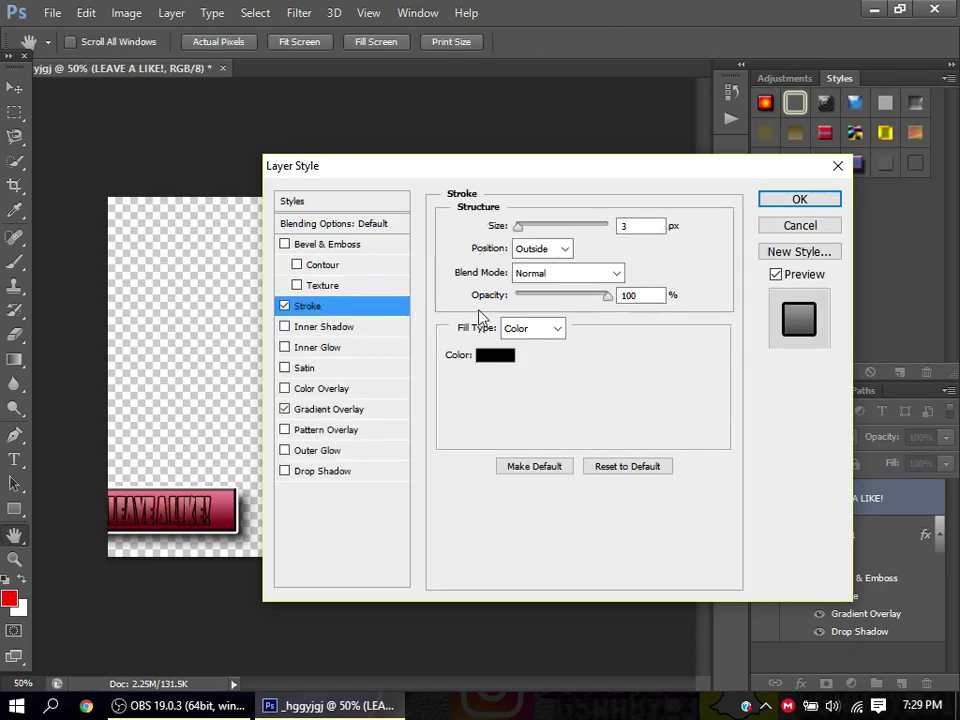
pyautogui.click(371, 406)
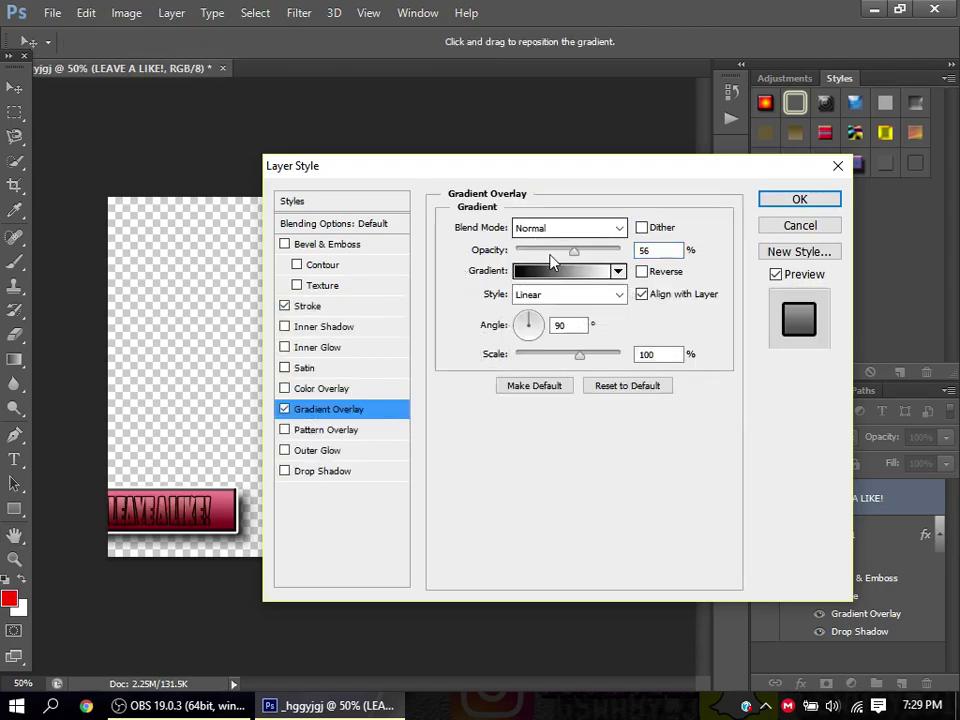
pyautogui.moveTo(578, 255); pyautogui.dragTo(563, 253)
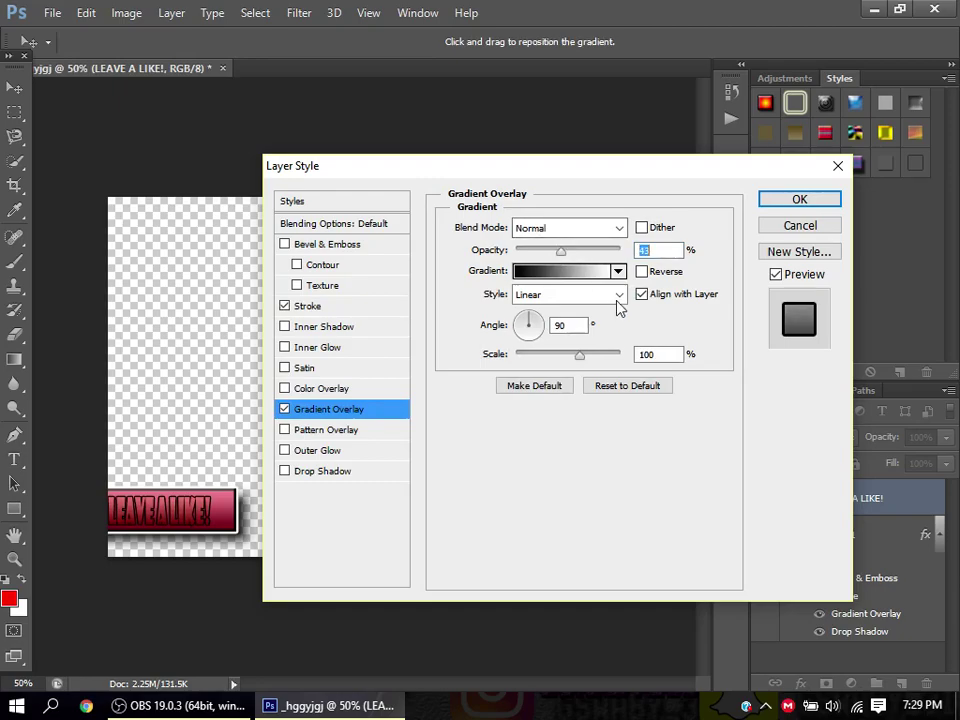
pyautogui.click(580, 358)
pyautogui.moveTo(552, 365); pyautogui.dragTo(553, 364)
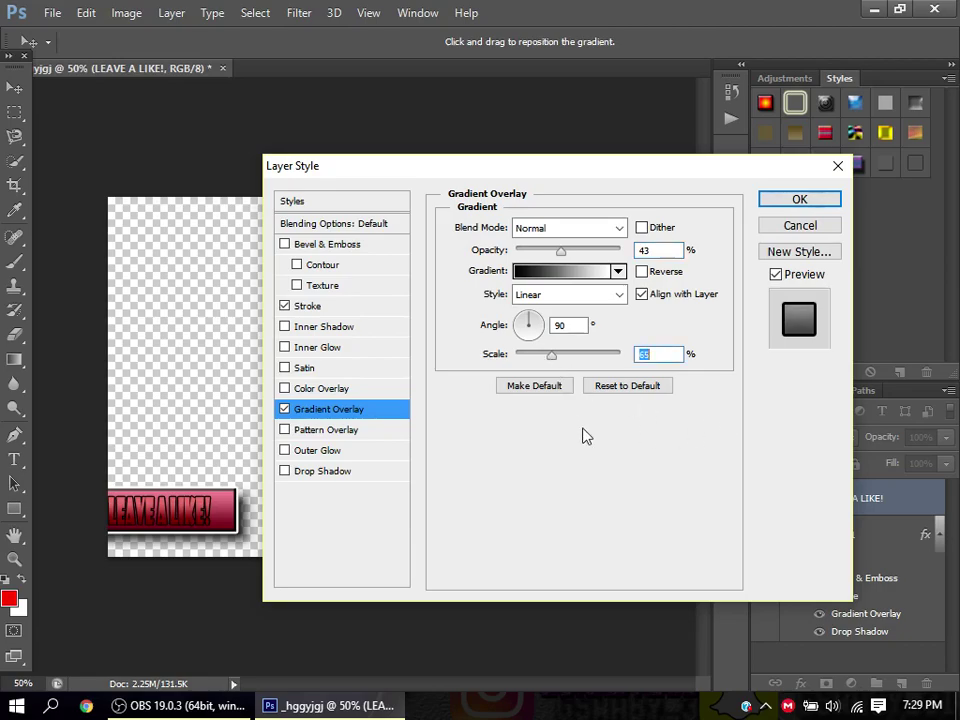
# Add a Drop Shadow to the text with 75% opacity and 10 px distance.
pyautogui.click(324, 478)
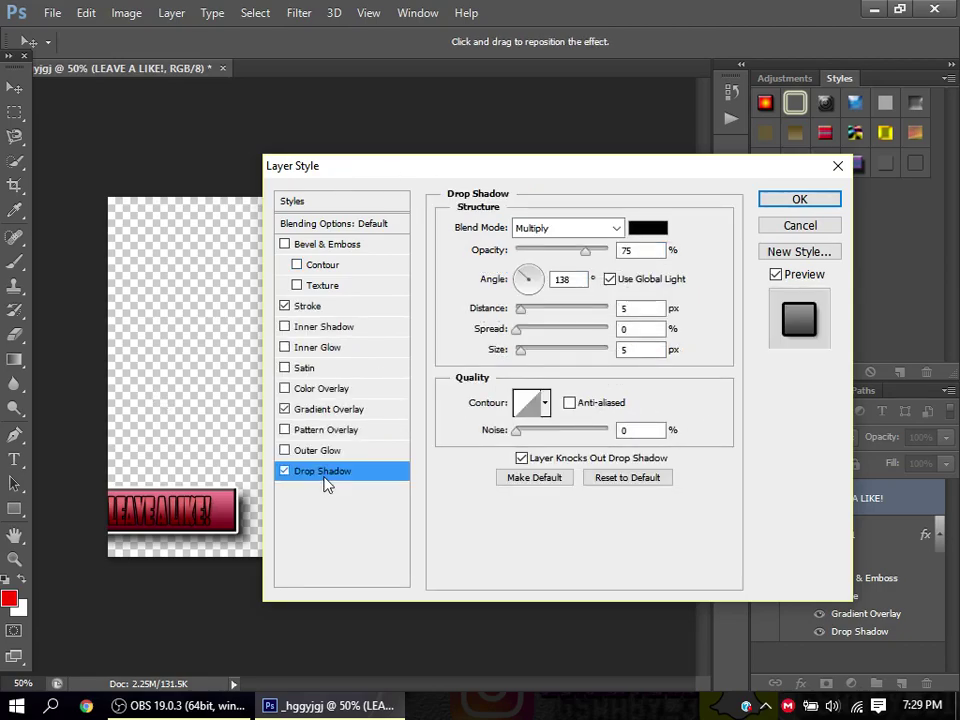
pyautogui.click(586, 251)
pyautogui.moveTo(521, 309); pyautogui.dragTo(531, 316)
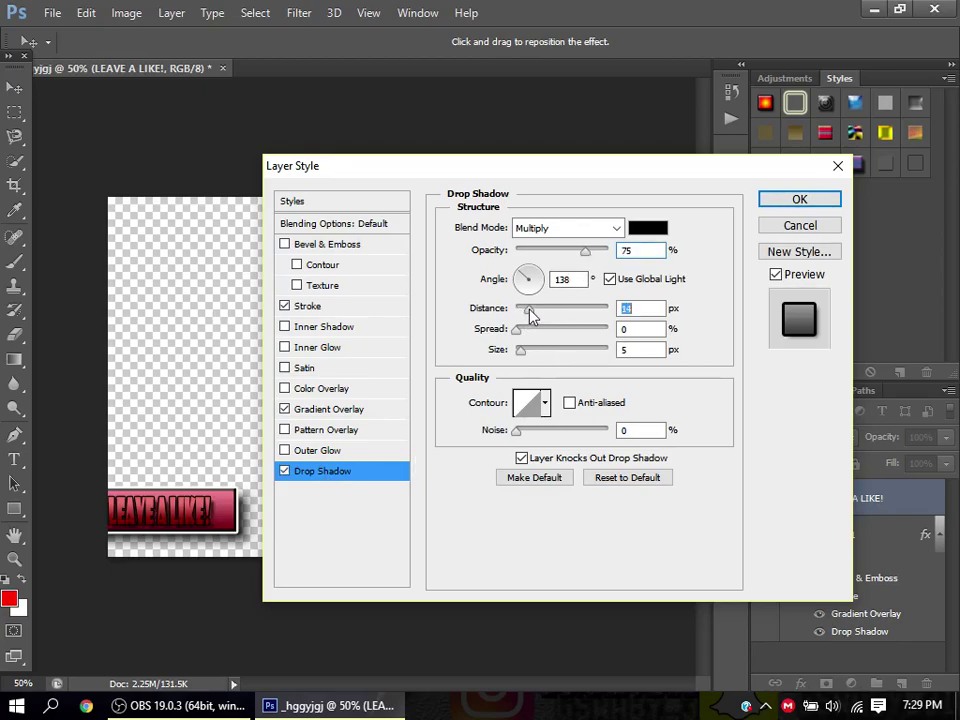
pyautogui.moveTo(531, 316); pyautogui.dragTo(526, 311)
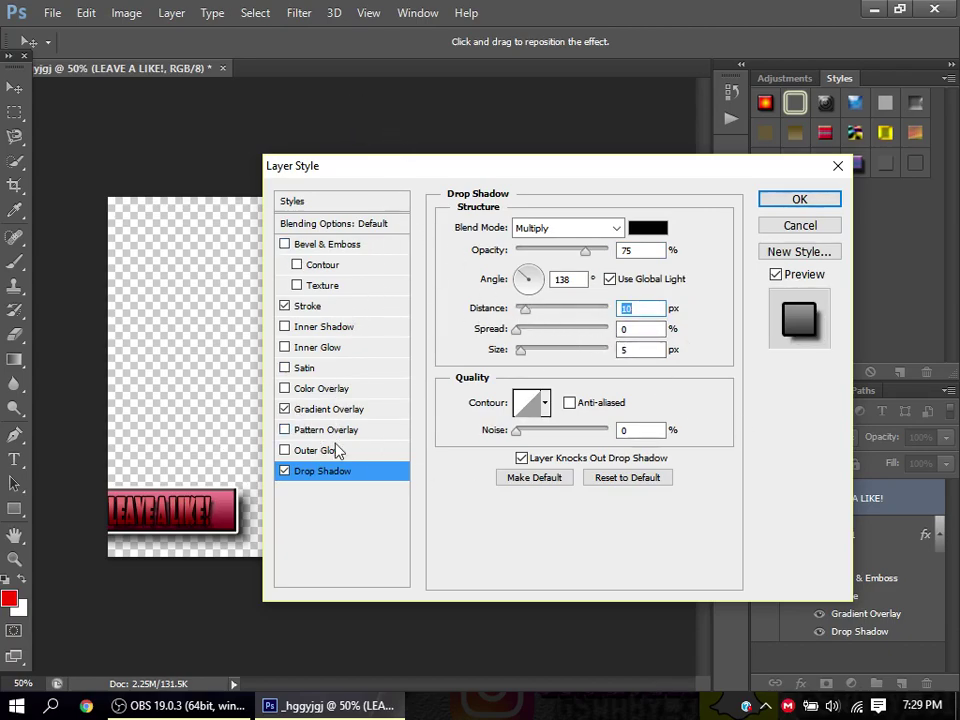
pyautogui.click(360, 409)
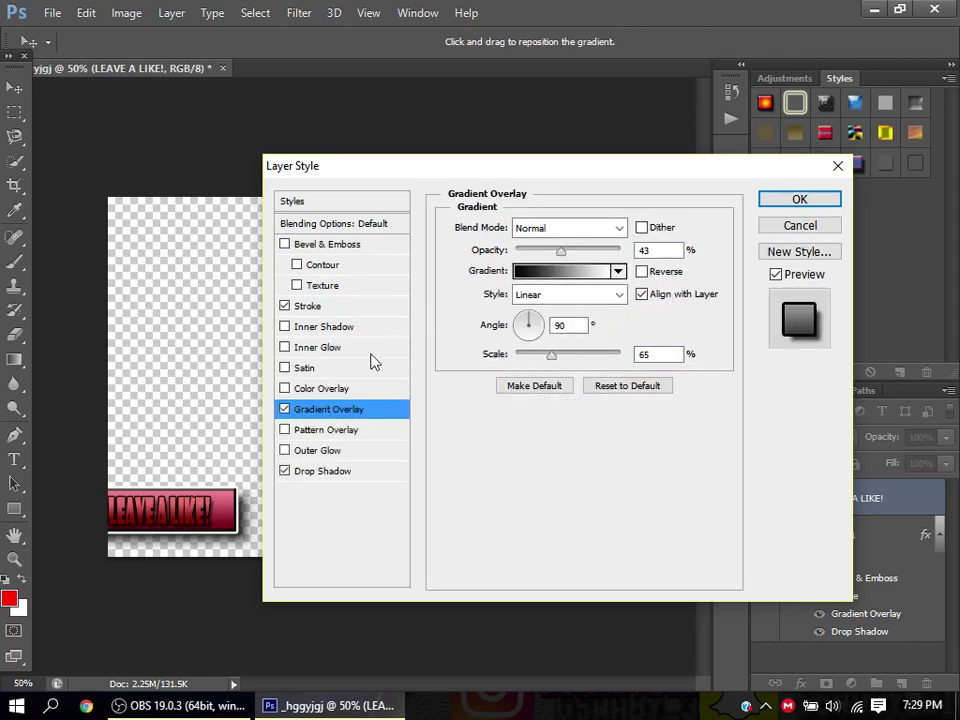
pyautogui.click(342, 392)
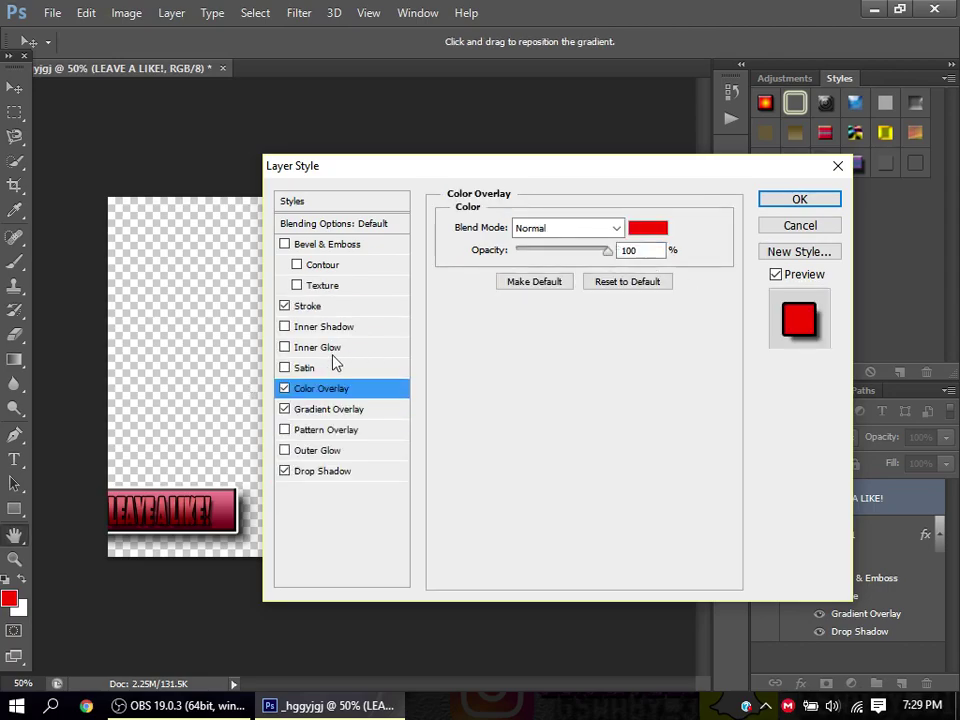
pyautogui.click(284, 388)
# Try the Spectrum gradient in the LEAVE A LIKE! text's Gradient Overlay and inspect its colour stops in the Gradient Editor.
pyautogui.click(326, 412)
pyautogui.doubleClick(560, 324)
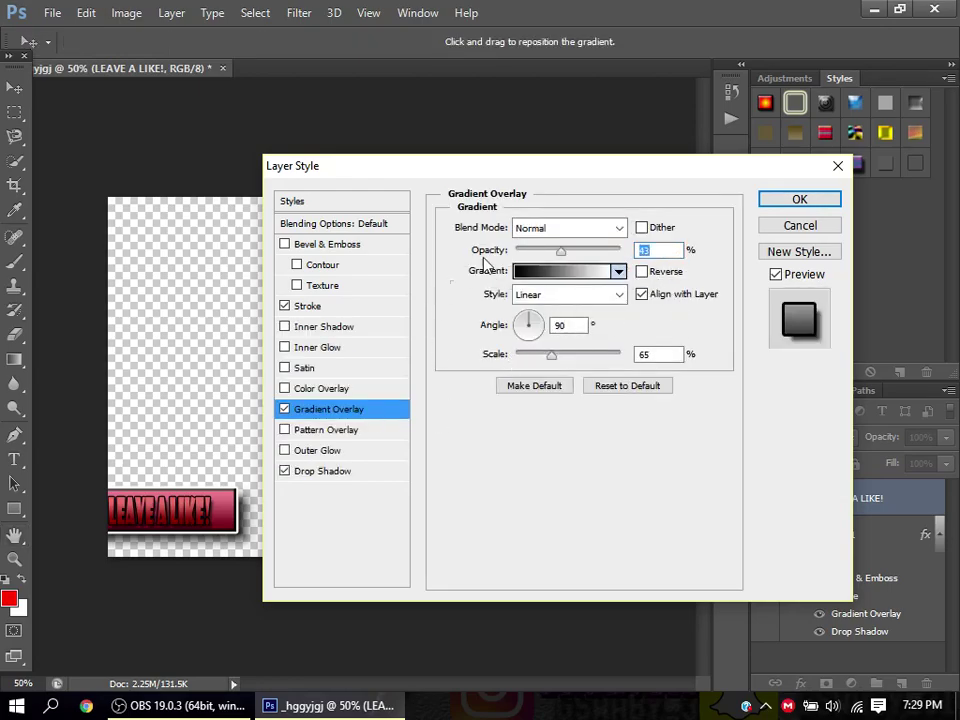
pyautogui.click(617, 271)
pyautogui.click(477, 368)
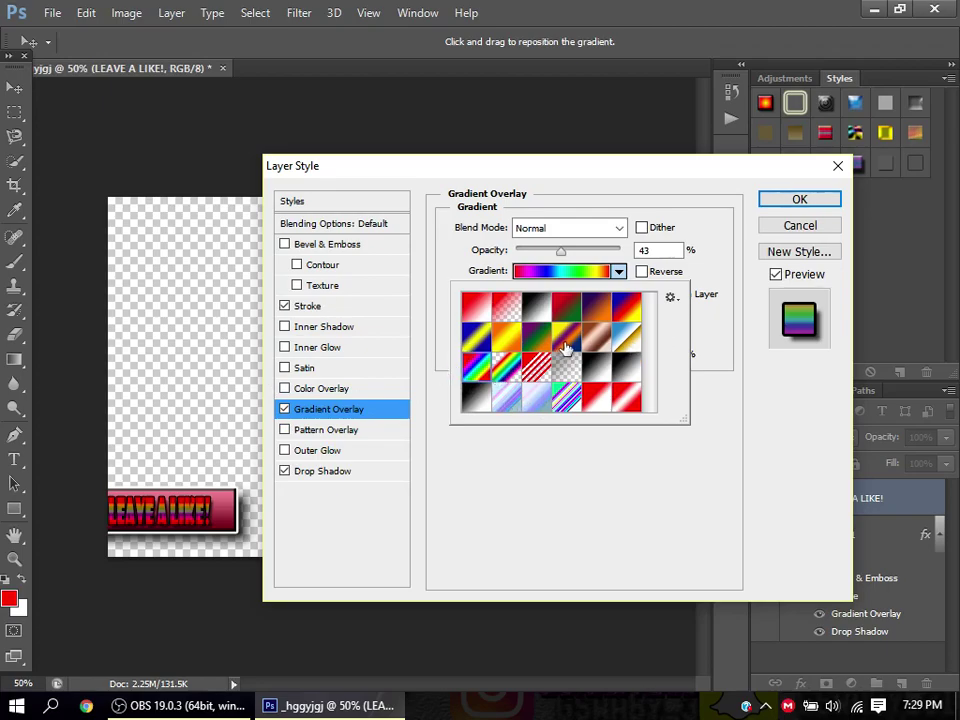
pyautogui.click(619, 271)
pyautogui.click(555, 280)
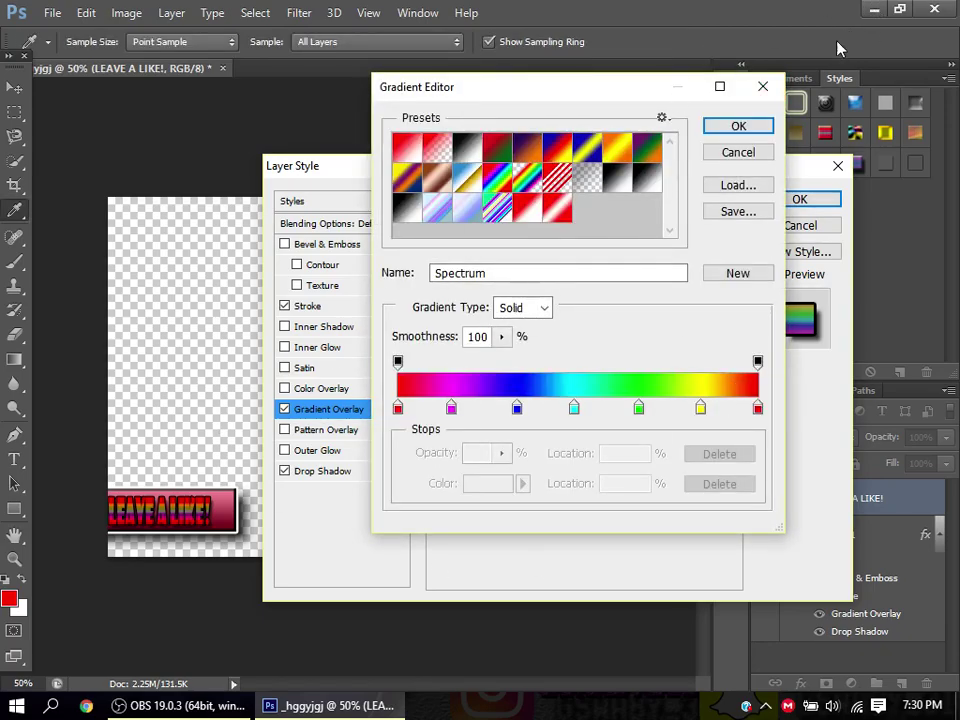
pyautogui.click(764, 87)
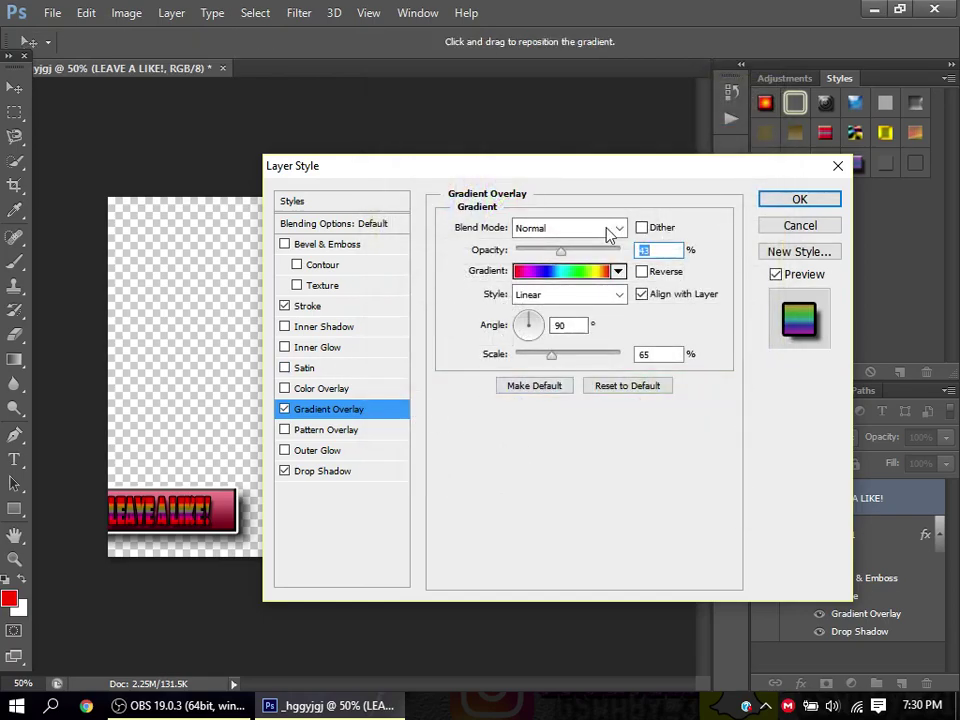
# Set the text's Gradient Overlay to the black-to-white gradient and apply the layer style.
pyautogui.click(618, 271)
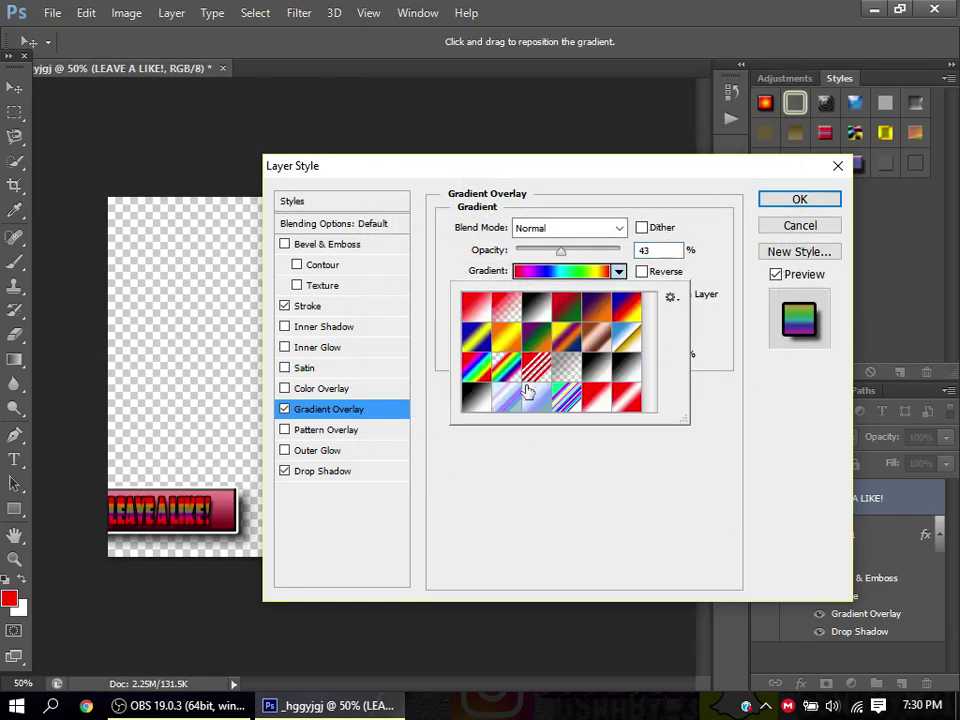
pyautogui.click(596, 366)
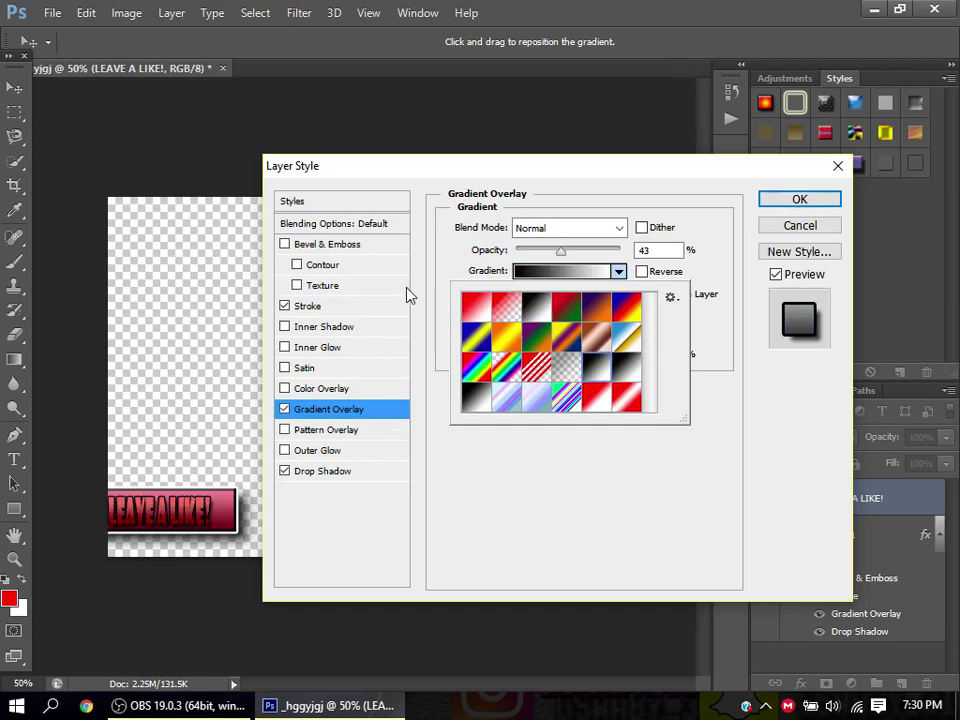
pyautogui.click(698, 176)
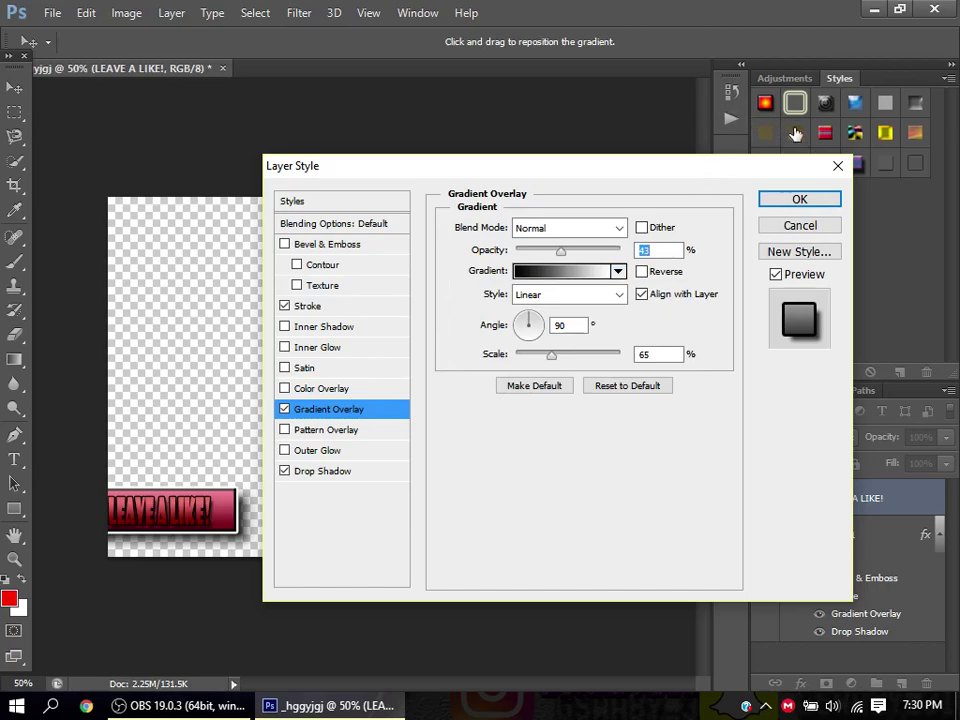
pyautogui.click(797, 200)
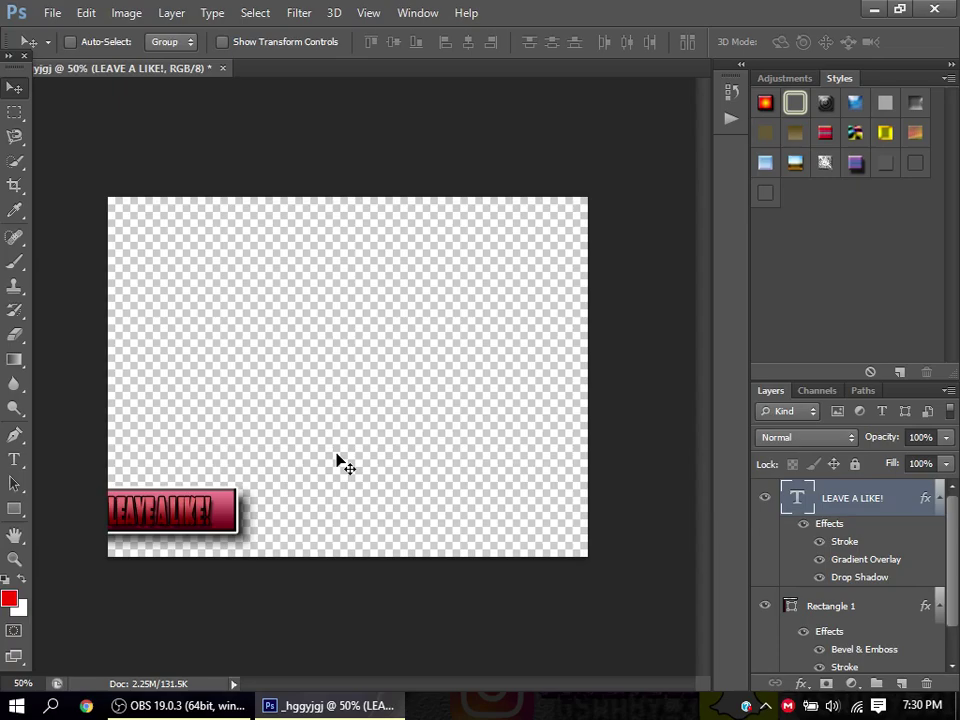
# Switch to Chrome, close the Yahoo Search page and search Google Images for "thumbs up png".
pyautogui.click(84, 706)
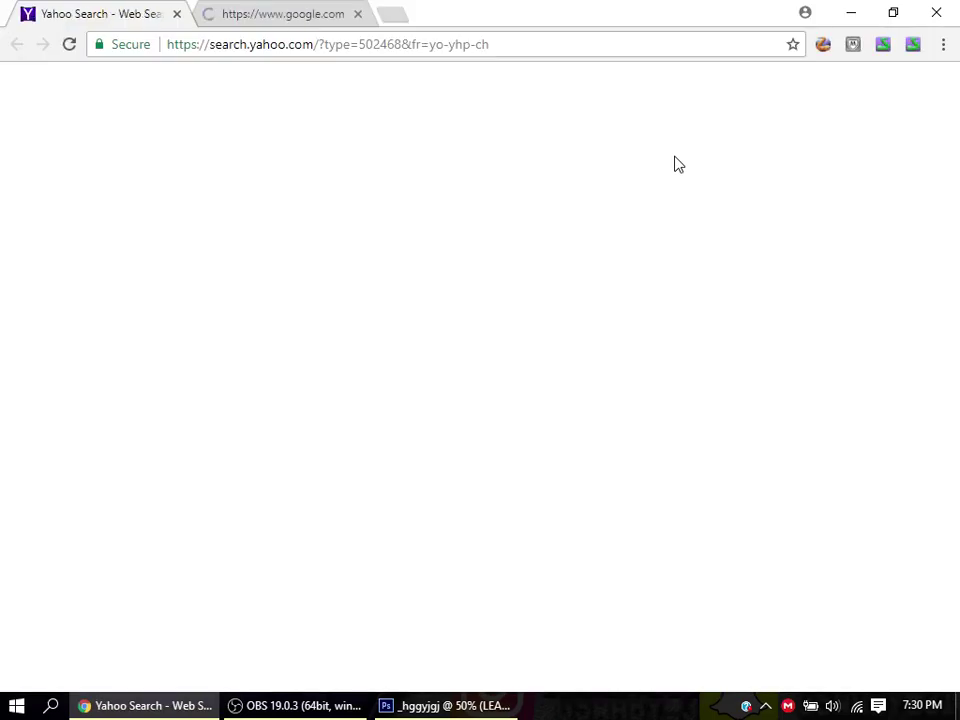
pyautogui.click(177, 14)
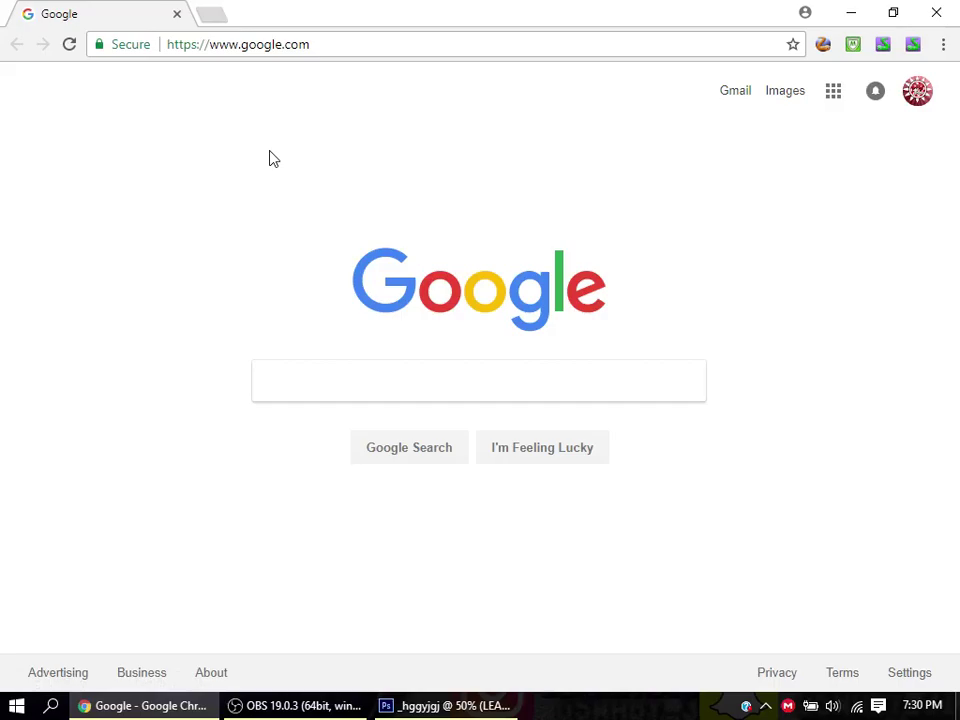
pyautogui.write('t')
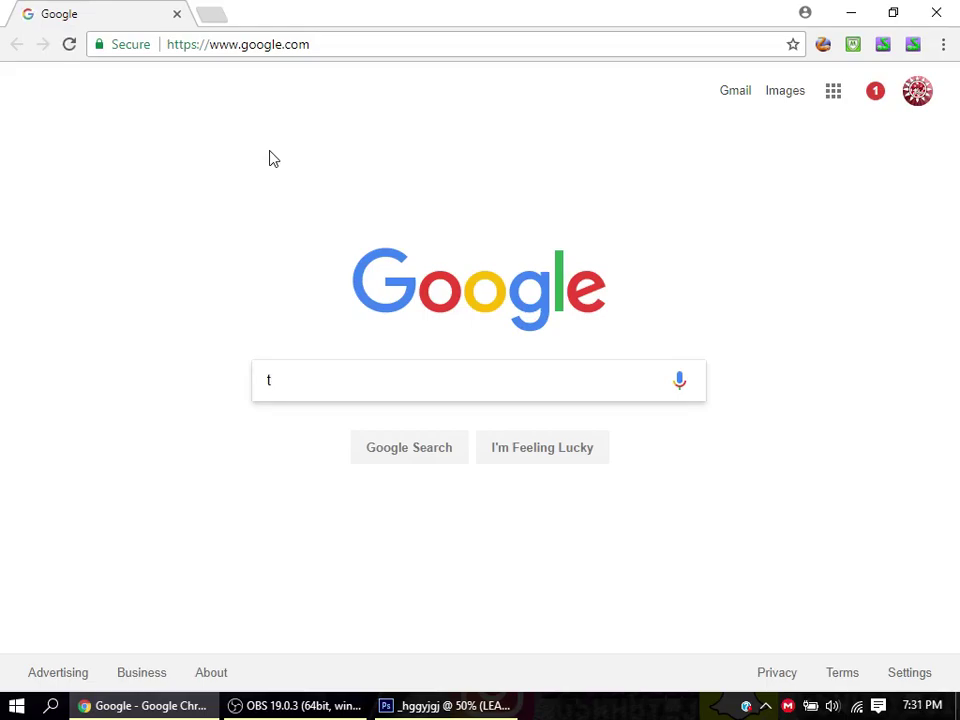
pyautogui.write('humbs')
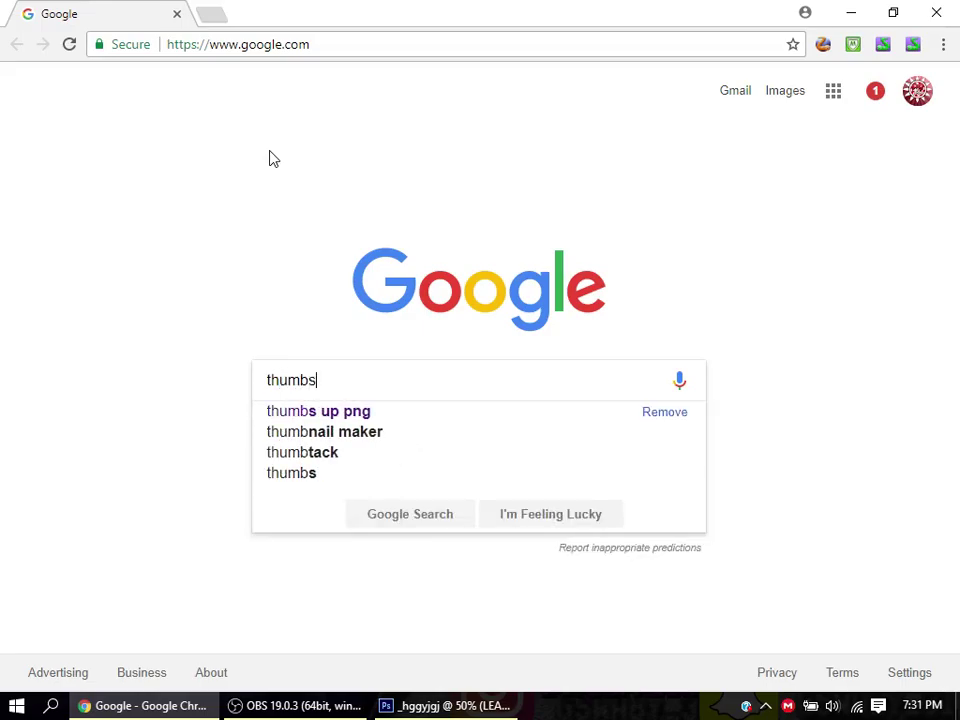
pyautogui.click(452, 414)
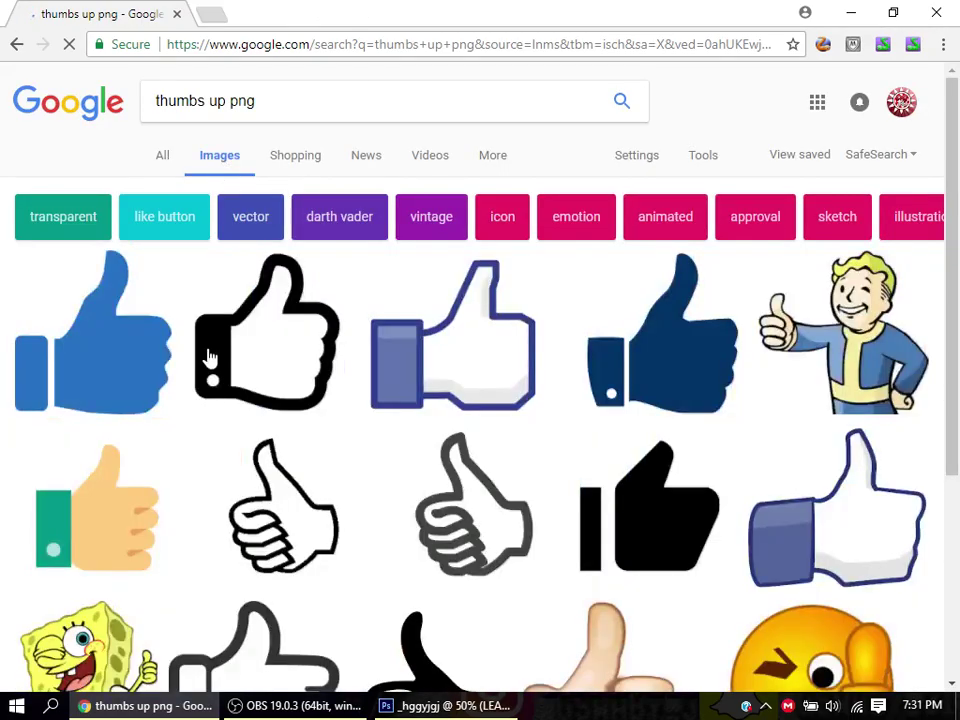
# Browse the image results and open the preview of the solid blue 570 × 597 thumbs-up.
pyautogui.scroll(-1, 491, 516)
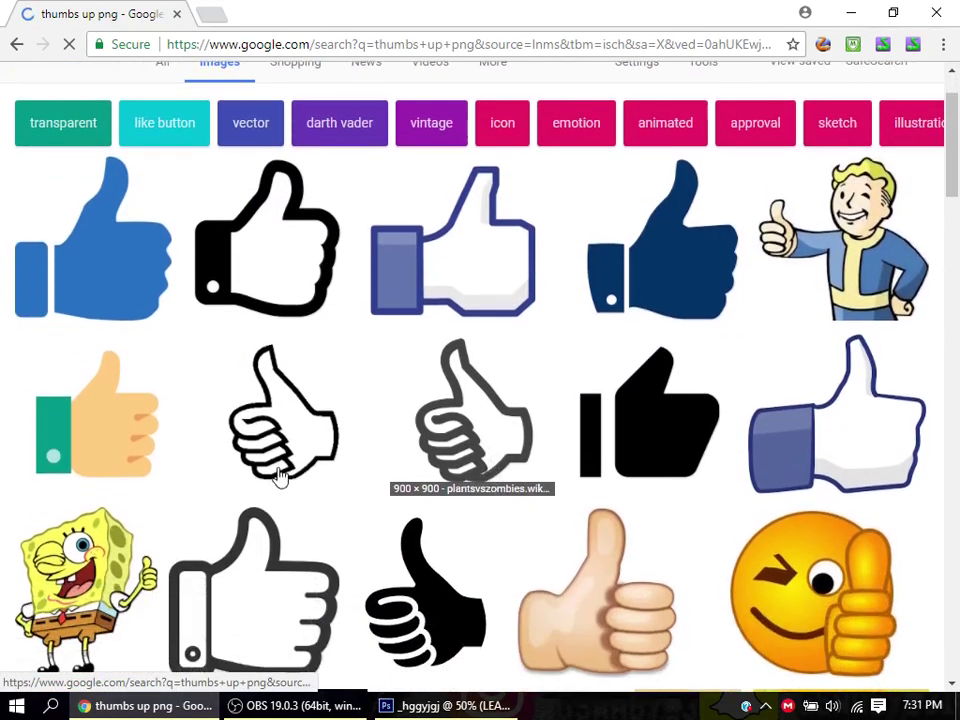
pyautogui.scroll(-1, 214, 328)
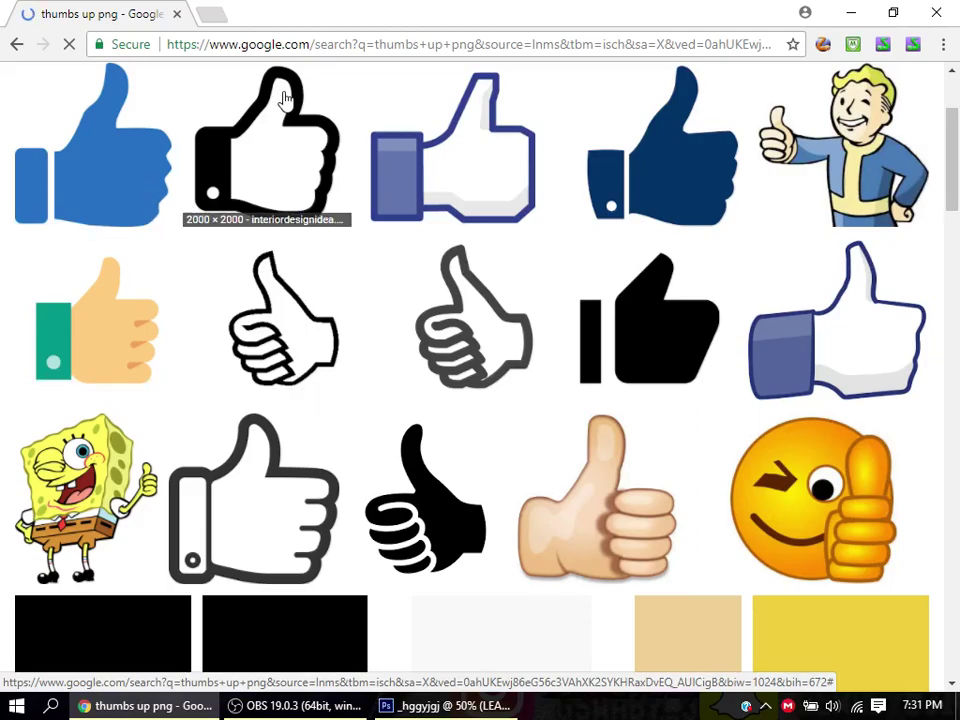
pyautogui.scroll(-2, 397, 305)
pyautogui.scroll(4, 397, 305)
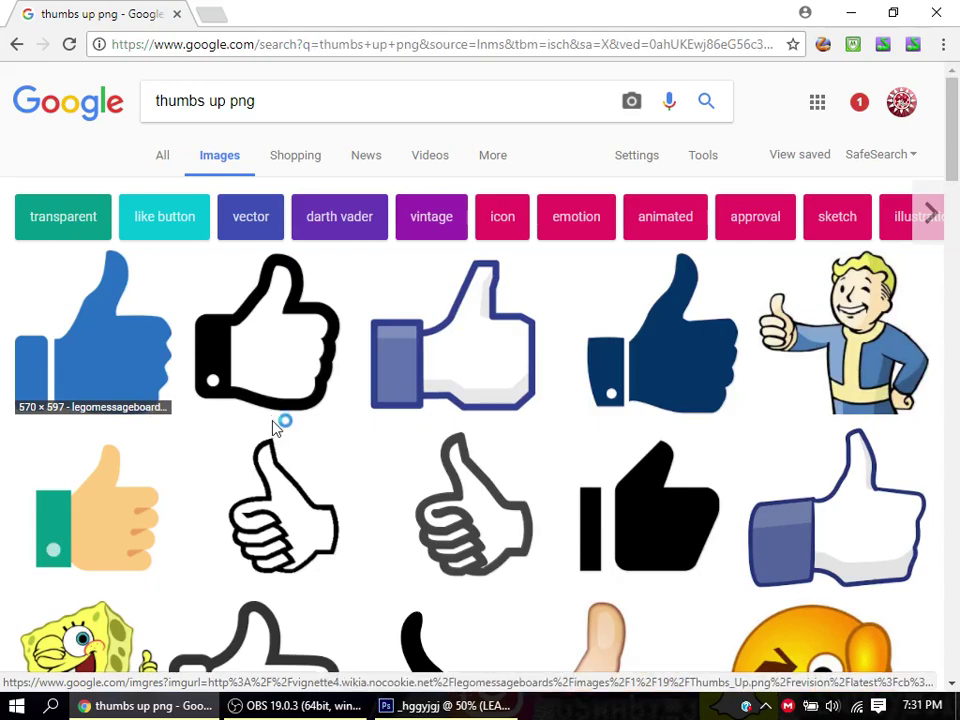
pyautogui.scroll(-2, 270, 425)
pyautogui.scroll(-1, 200, 270)
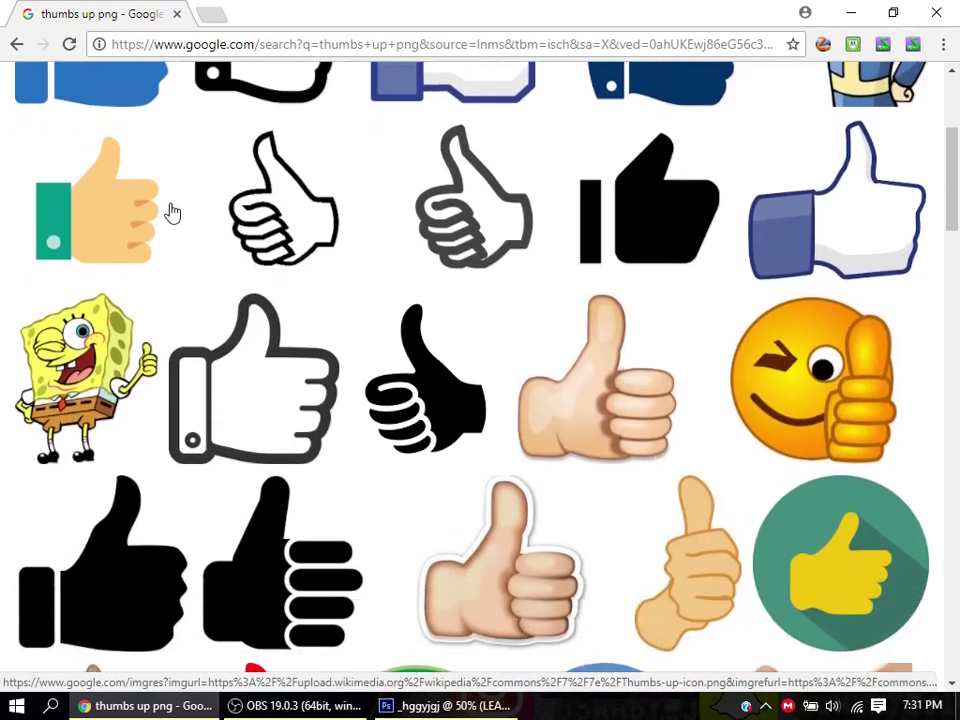
pyautogui.scroll(2, 110, 235)
pyautogui.click(43, 250)
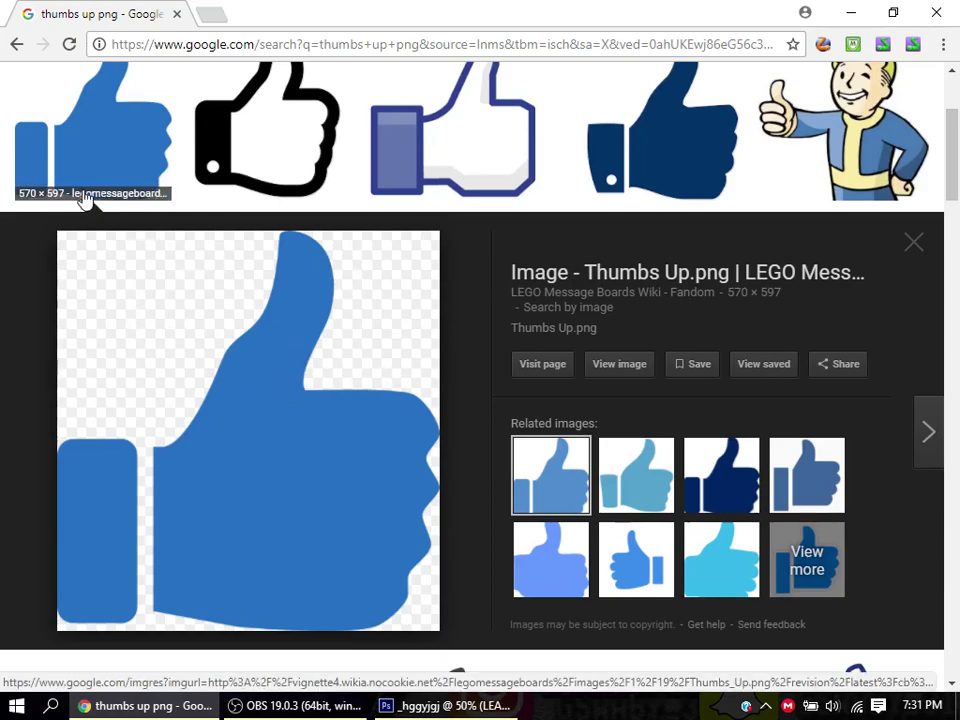
# Save the blue thumbs-up image as the PNG file Thumbs_Up (1) in the Pictures folder.
pyautogui.rightClick(265, 424)
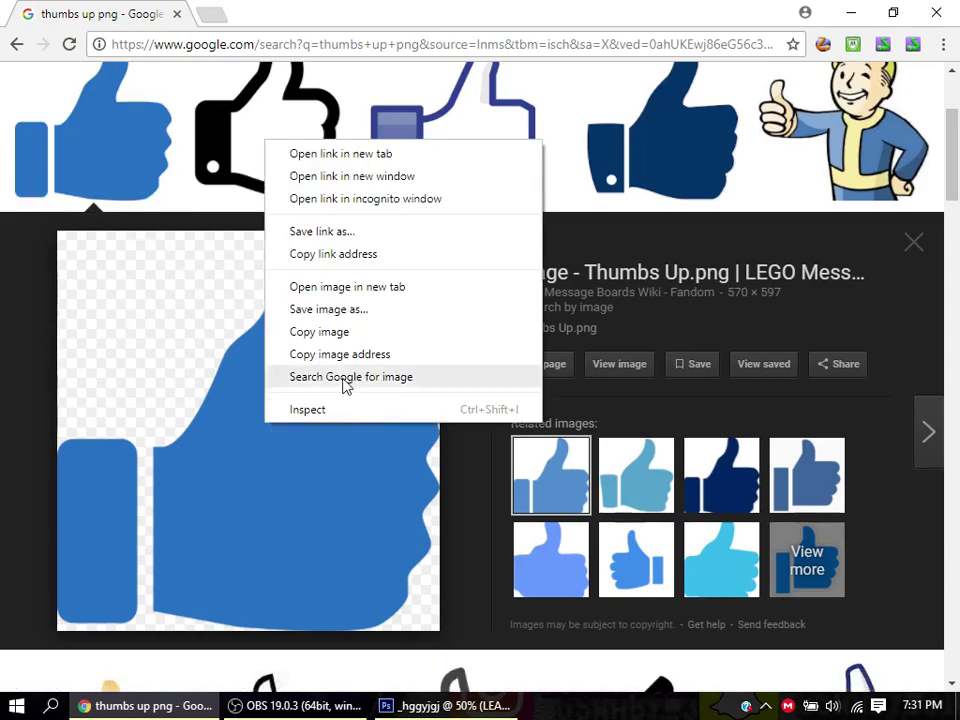
pyautogui.click(324, 312)
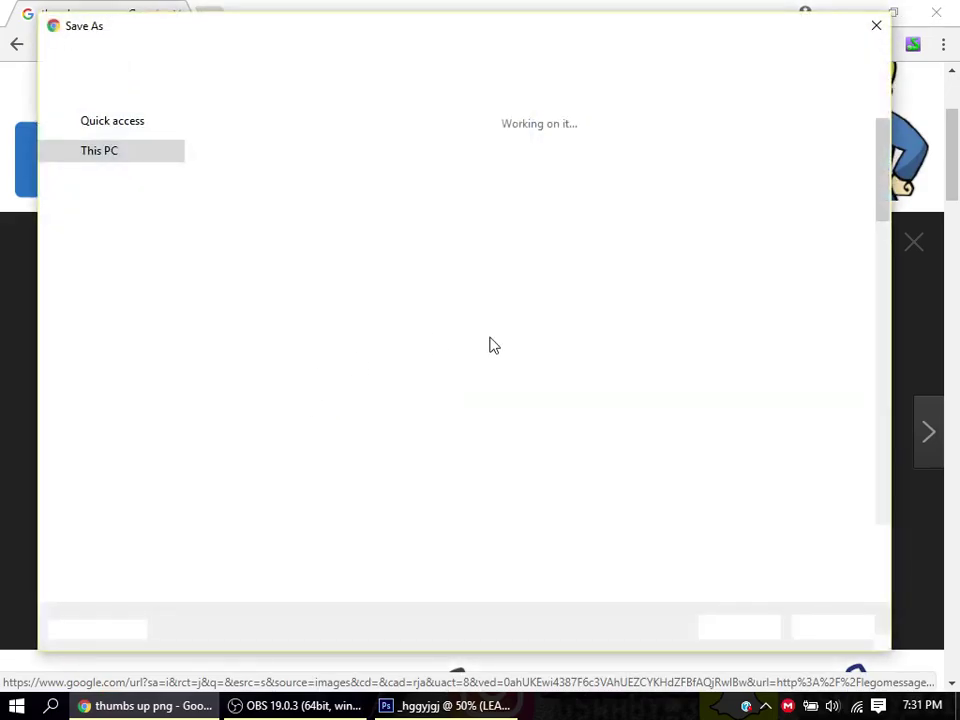
pyautogui.moveTo(441, 54)
pyautogui.mouseDown()
pyautogui.moveTo(358, 137)
pyautogui.moveTo(272, 611)
pyautogui.moveTo(405, 259)
pyautogui.moveTo(444, 131)
pyautogui.moveTo(437, 106)
pyautogui.moveTo(451, 50)
pyautogui.mouseUp()
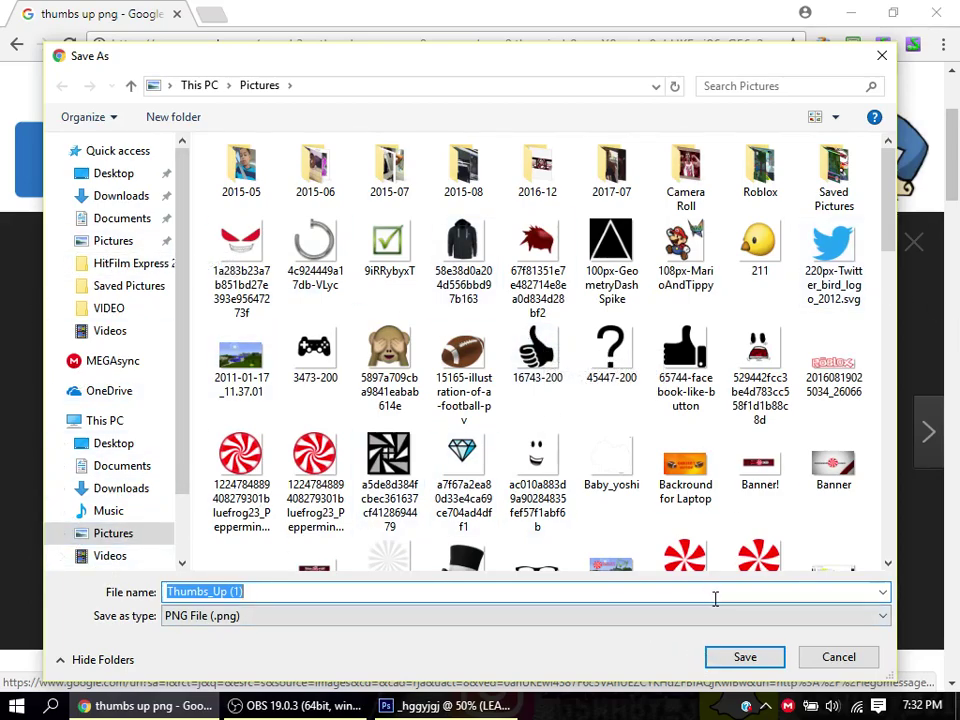
pyautogui.click(737, 660)
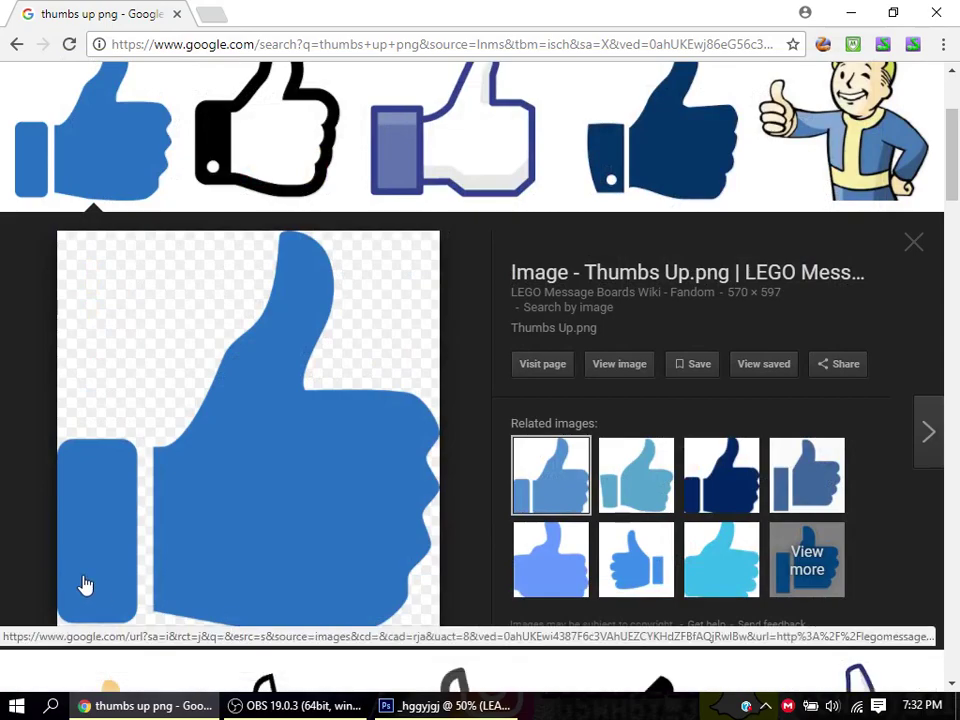
# Switch to Photoshop, start opening a file and go to the Pictures folder.
pyautogui.click(448, 706)
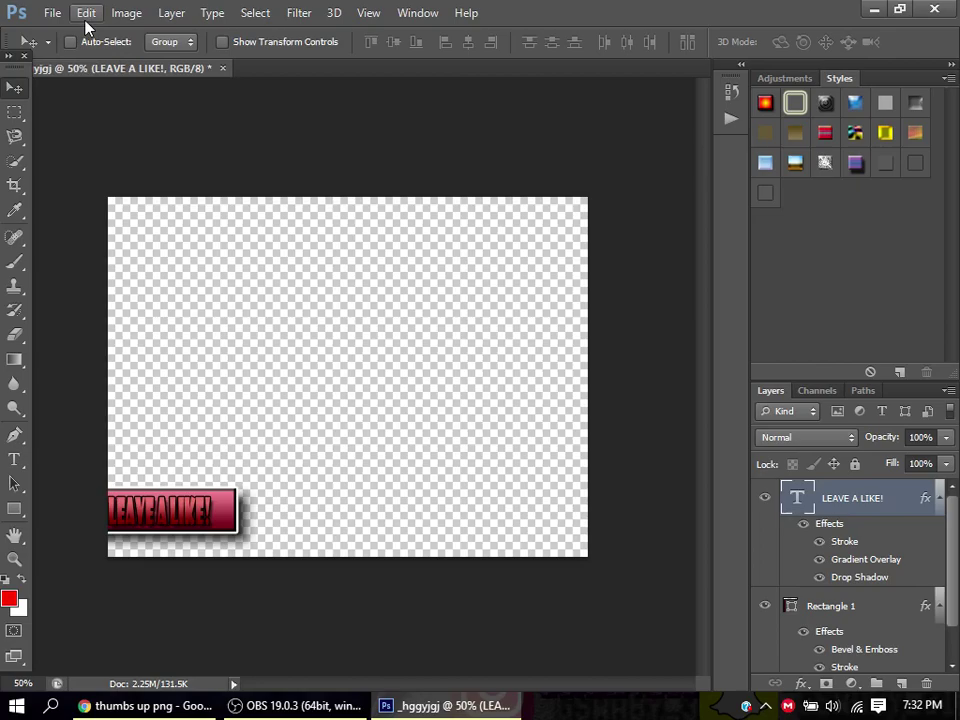
pyautogui.hotkey('ctrl', 'o')
pyautogui.scroll(-3, 480, 364)
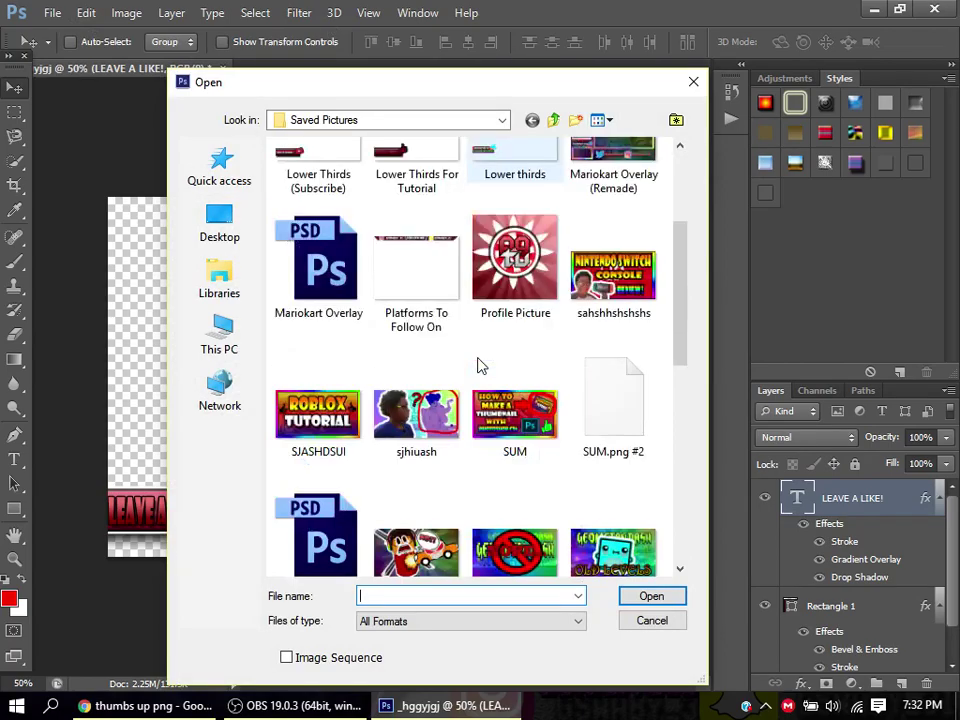
pyautogui.scroll(-4, 400, 262)
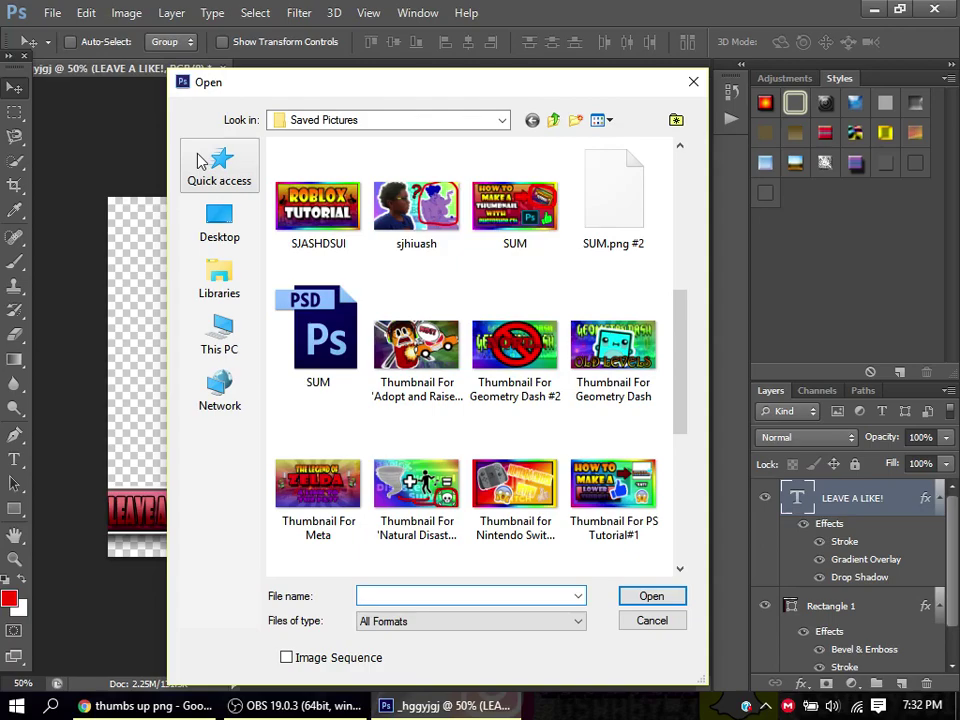
pyautogui.click(200, 160)
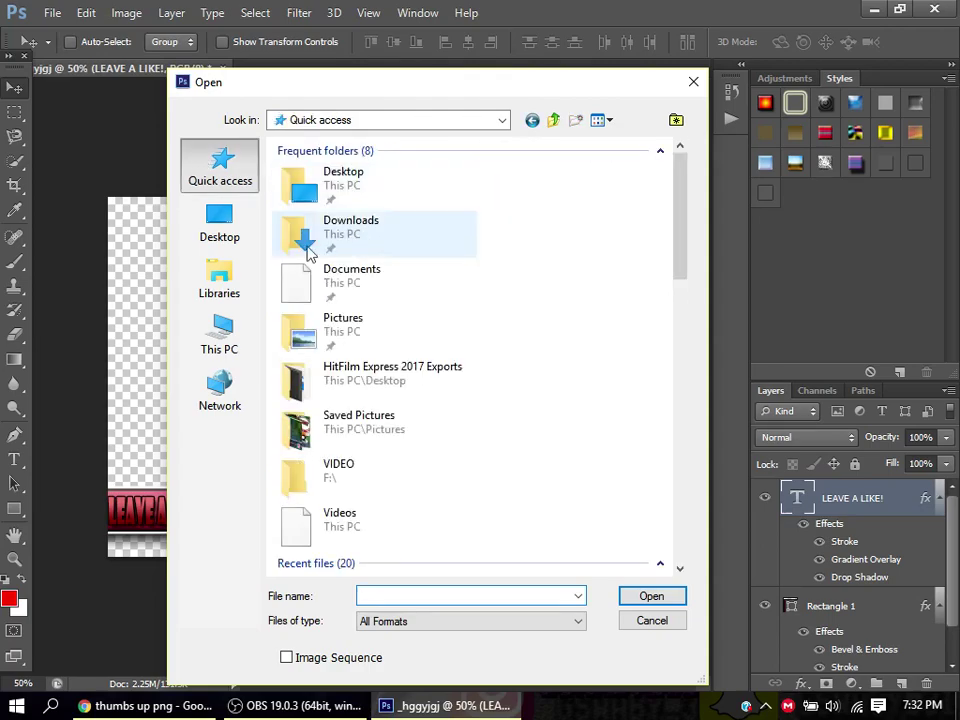
pyautogui.doubleClick(342, 340)
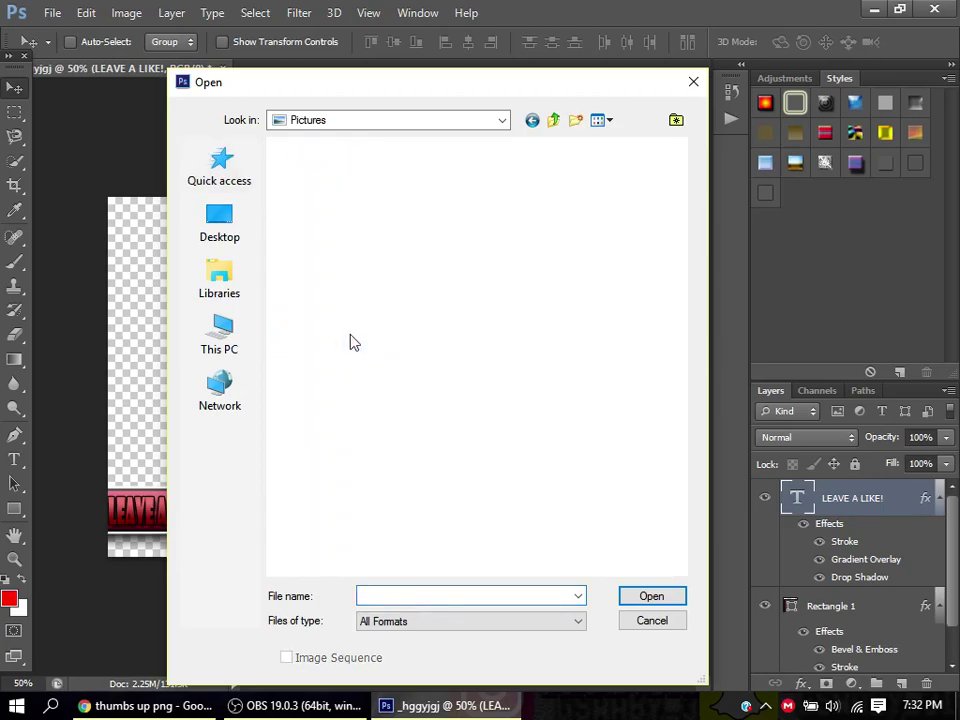
# Find the blue thumbs-up file Thumbs_Up in the Pictures folder and open it as a separate document.
pyautogui.scroll(-10, 570, 308)
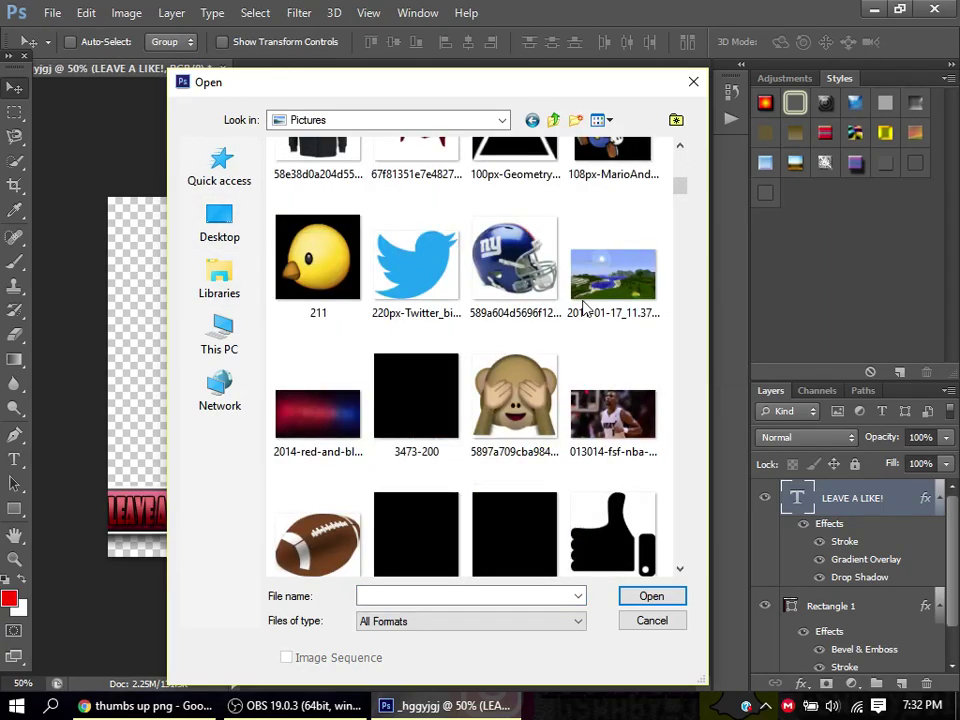
pyautogui.scroll(-10, 555, 309)
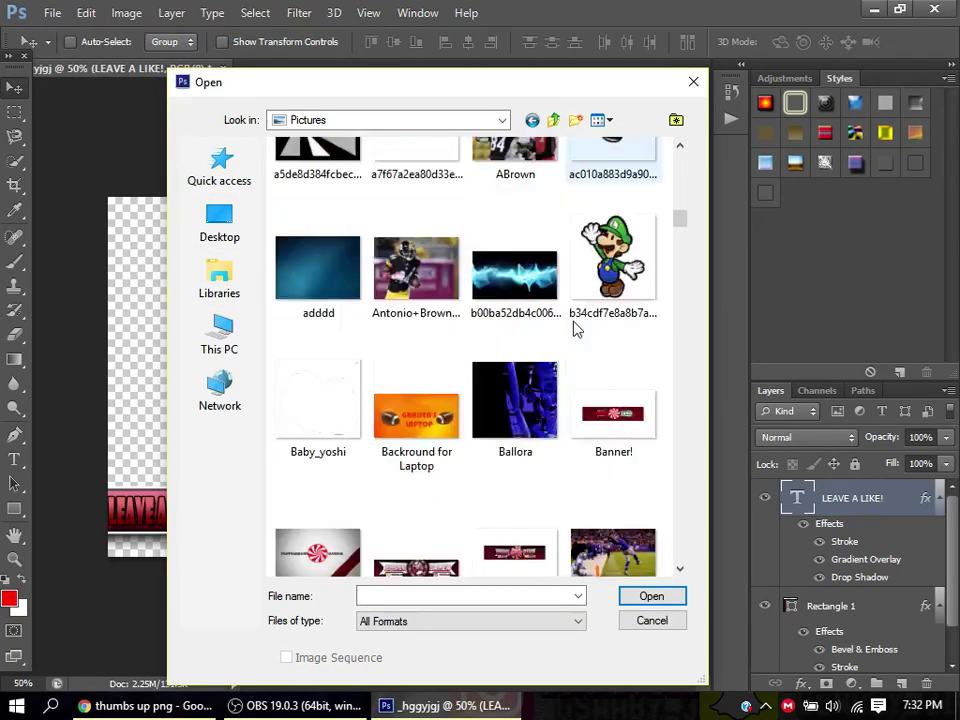
pyautogui.scroll(-15, 565, 340)
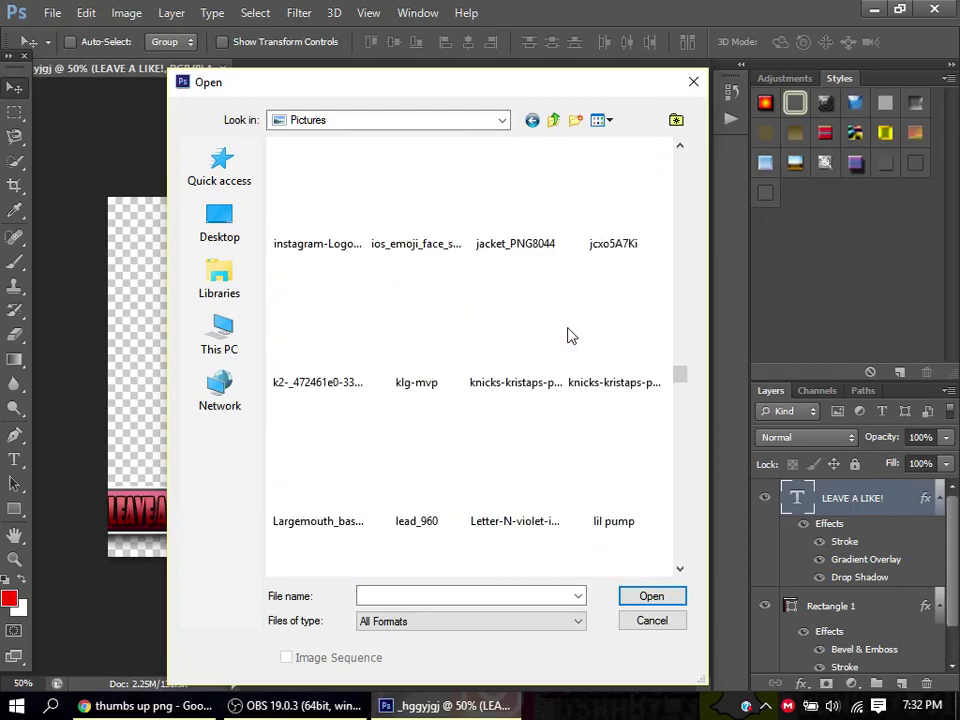
pyautogui.scroll(-15, 573, 336)
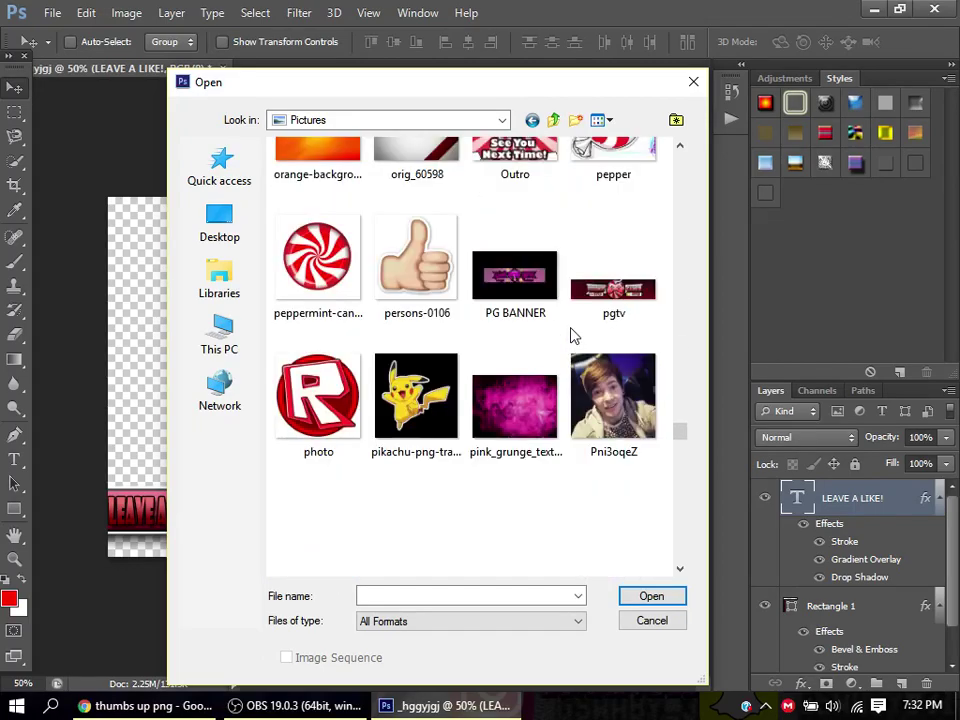
pyautogui.scroll(-15, 572, 336)
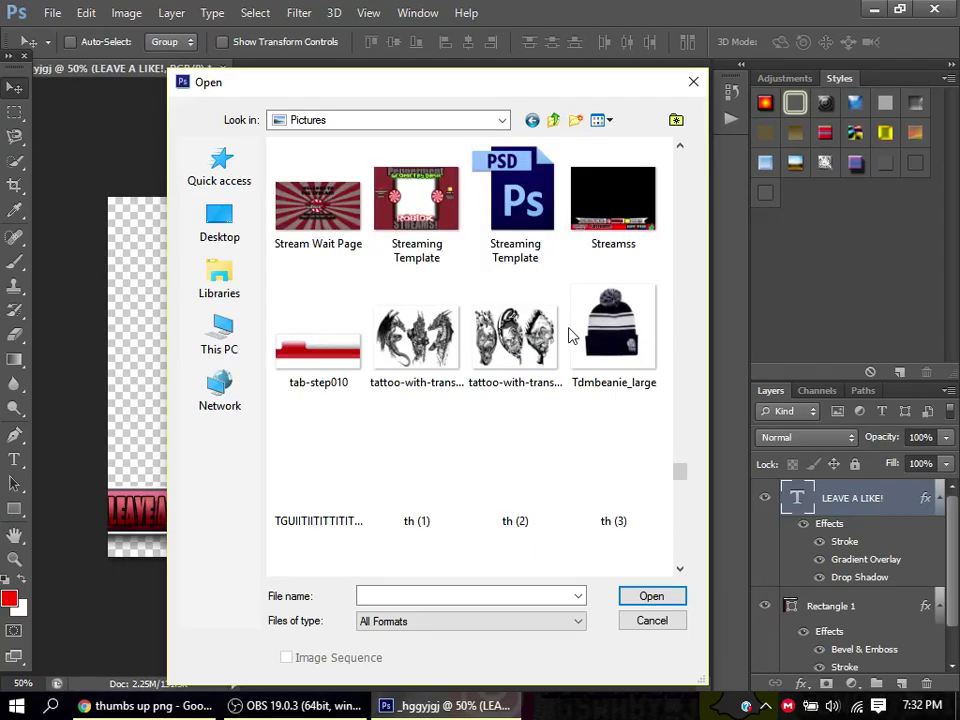
pyautogui.scroll(-3, 570, 336)
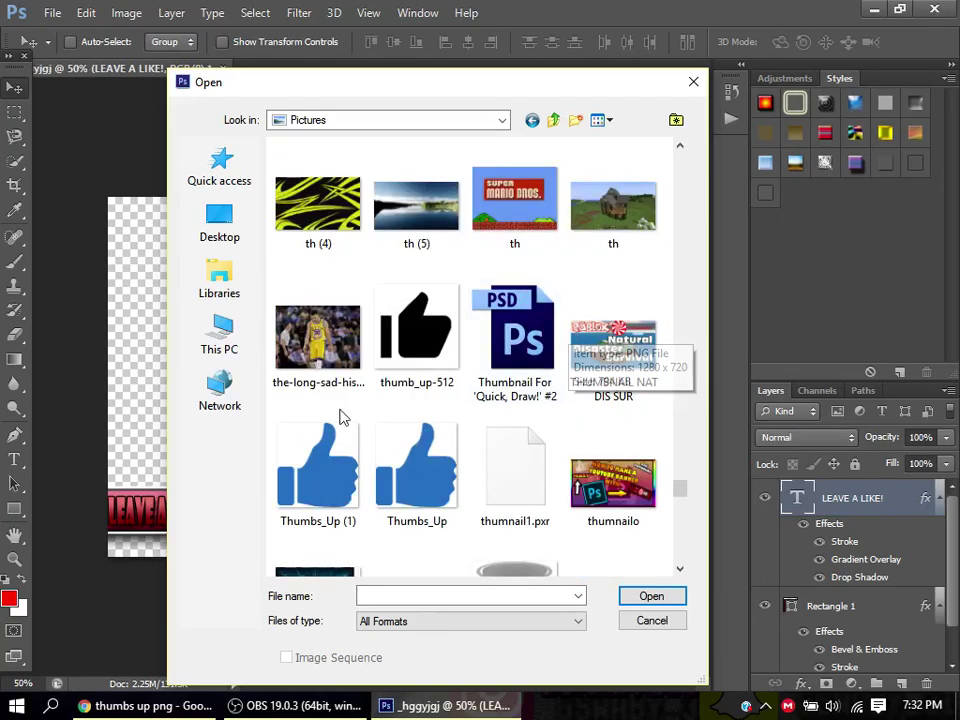
pyautogui.click(385, 442)
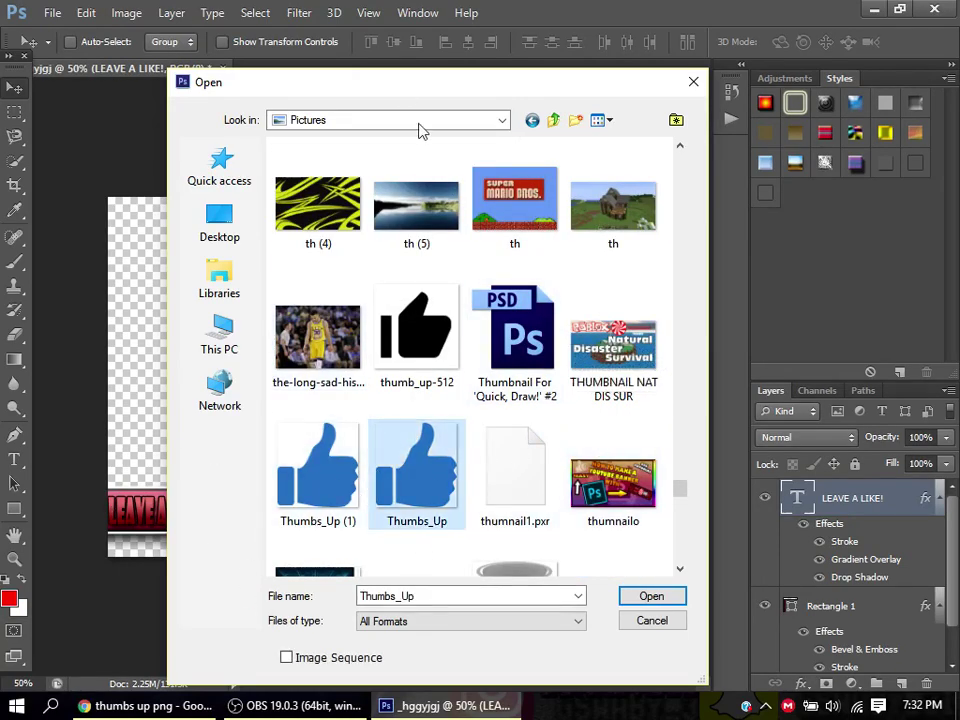
pyautogui.click(648, 598)
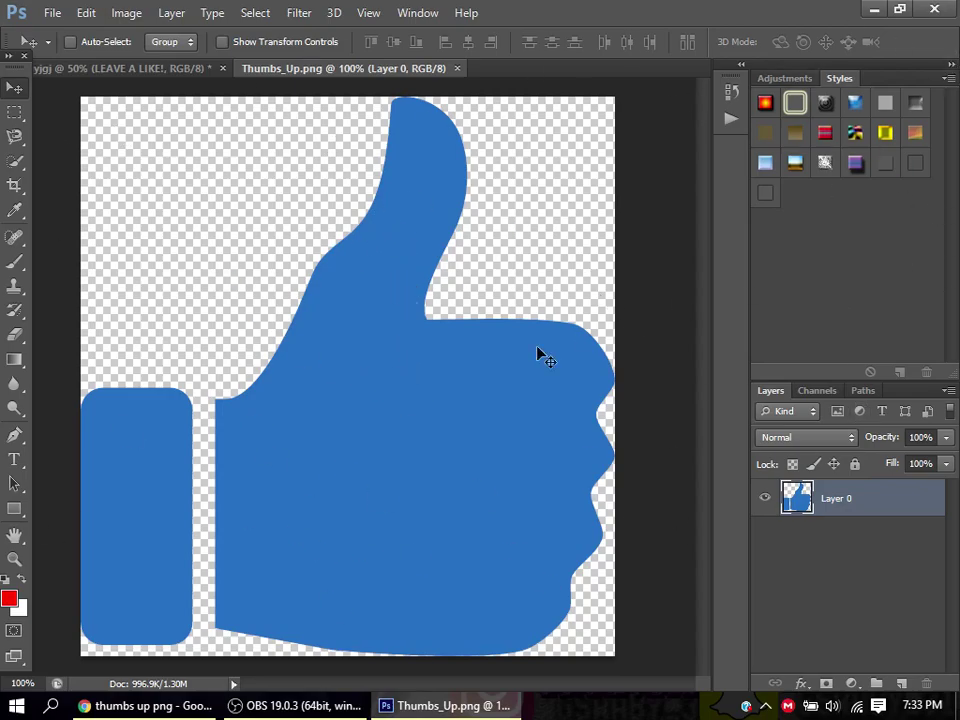
# Select the entire thumbs-up image and move it from its own document into the LEAVE A LIKE! document as a new layer.
pyautogui.click(180, 68)
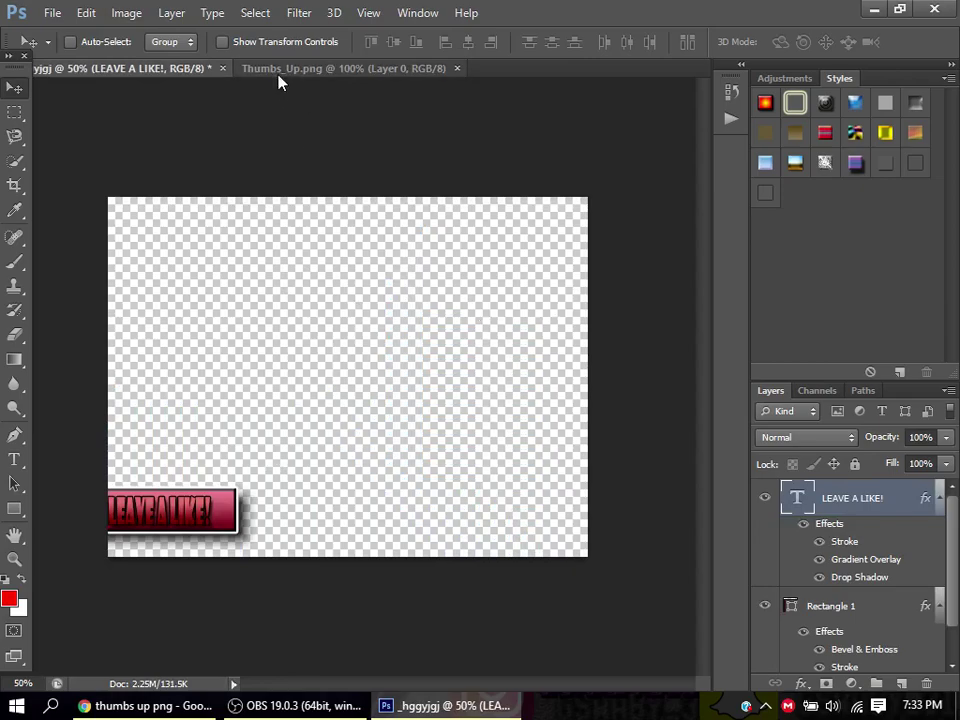
pyautogui.click(330, 68)
pyautogui.hotkey('ctrl', 'a')
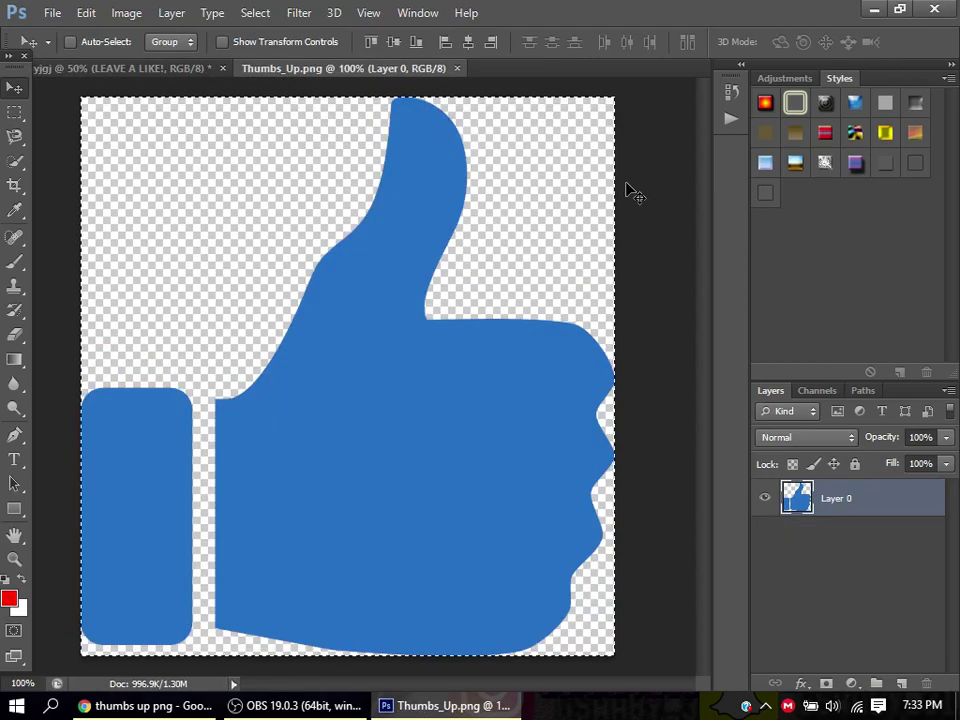
pyautogui.moveTo(222, 125); pyautogui.dragTo(429, 199)
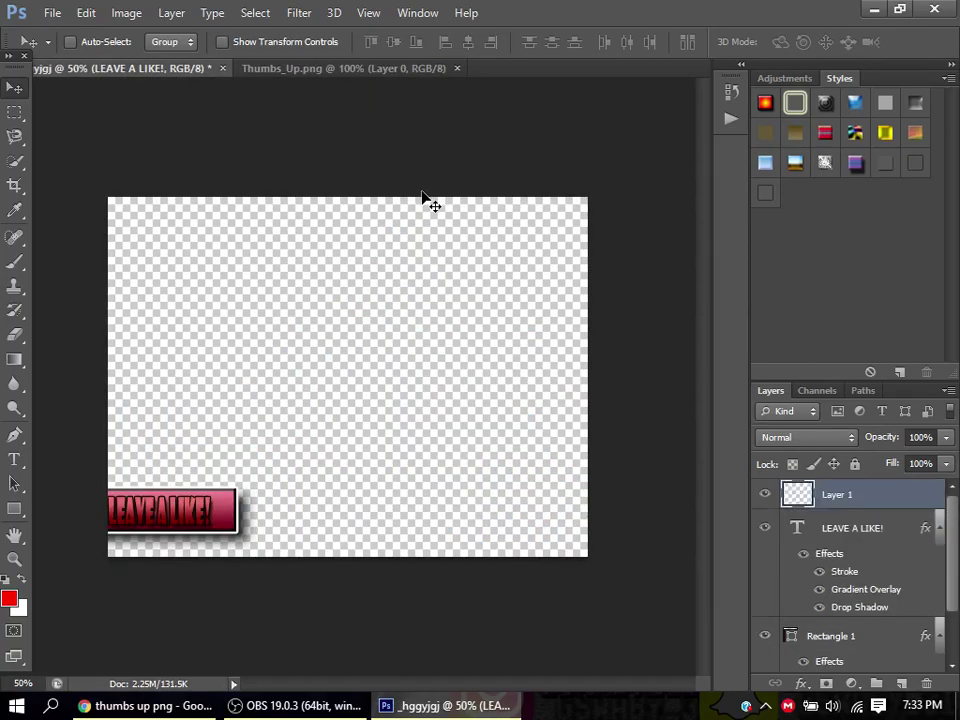
pyautogui.moveTo(311, 433); pyautogui.dragTo(401, 388)
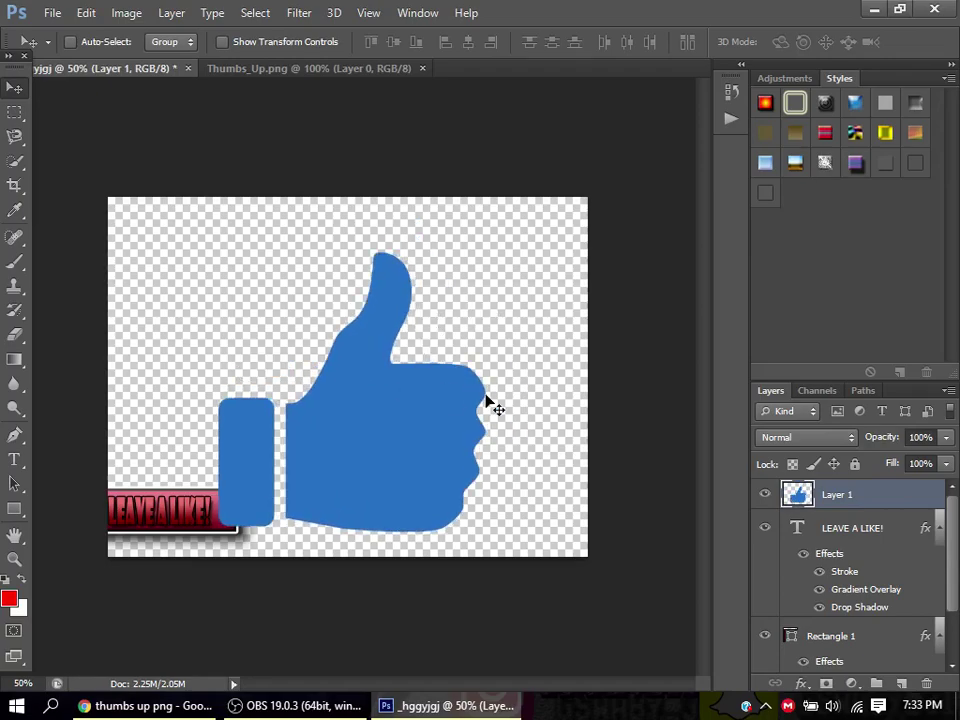
# Scale the thumbs-up to about 18%, rotate it about -18° and place it over the right end of the red banner.
pyautogui.hotkey('ctrl', 't')
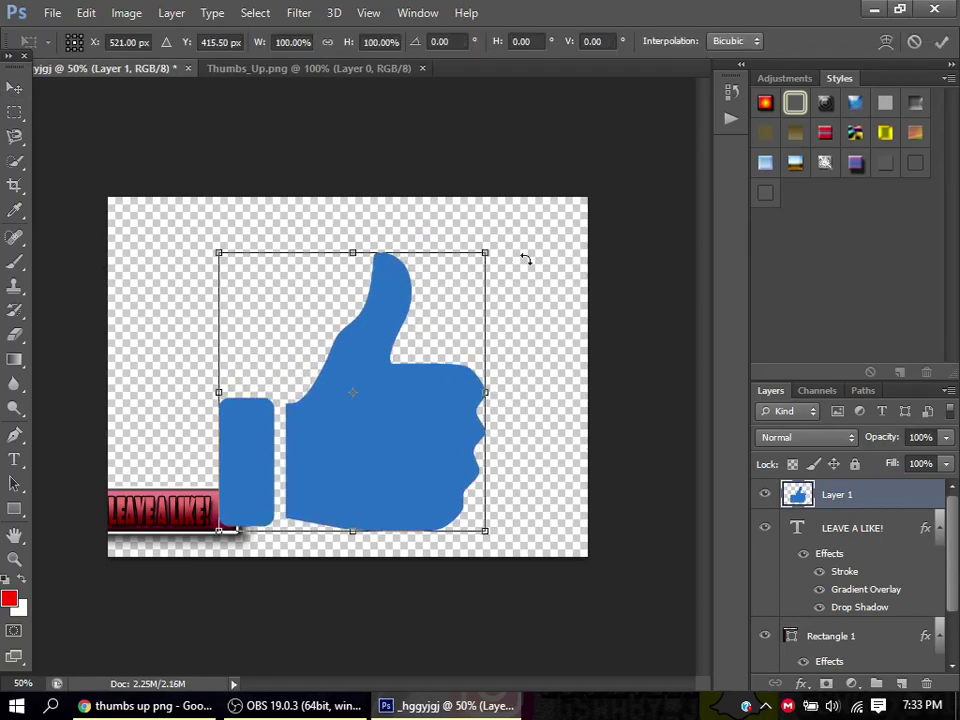
pyautogui.moveTo(495, 257); pyautogui.dragTo(246, 488)
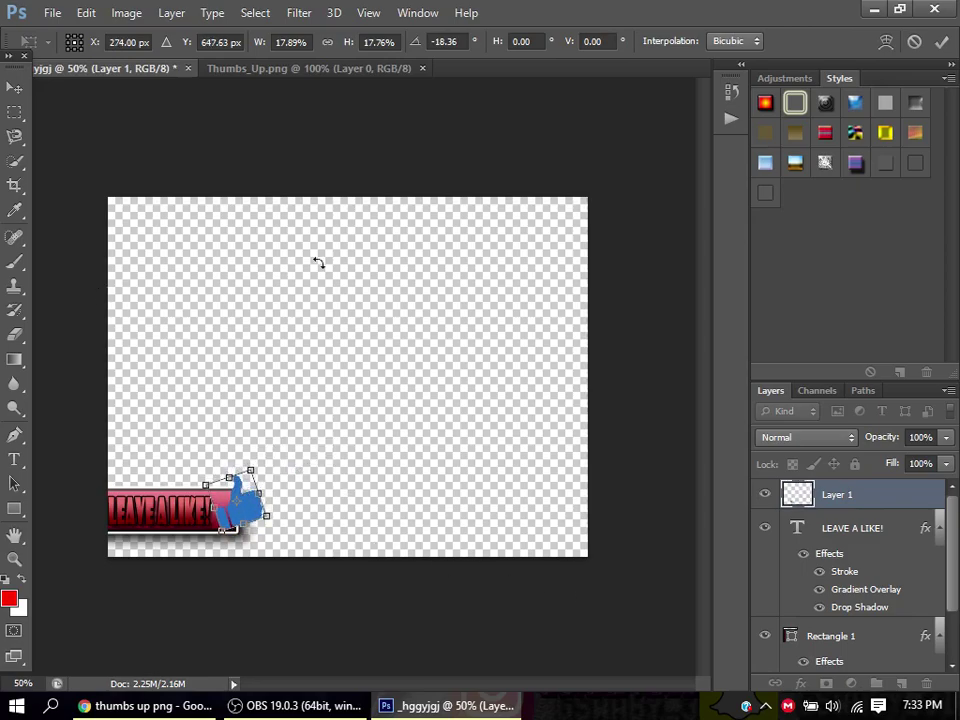
pyautogui.click(941, 43)
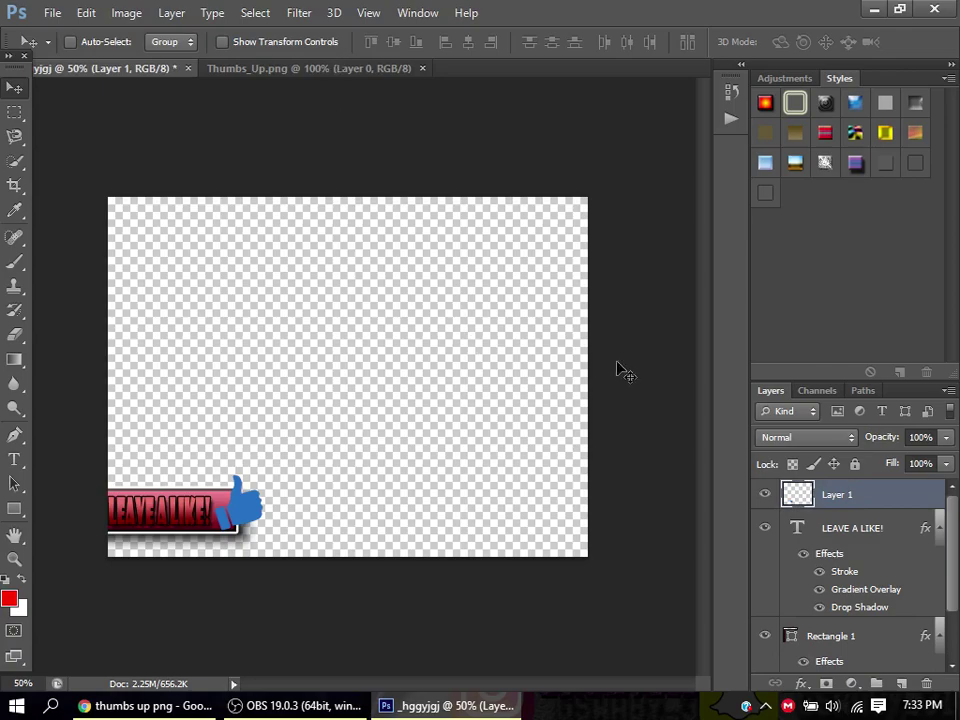
# Add a Color Overlay to the thumbs-up layer in dark red with hue 0, saturation 97% and brightness 58%.
pyautogui.rightClick(874, 503)
pyautogui.click(497, 118)
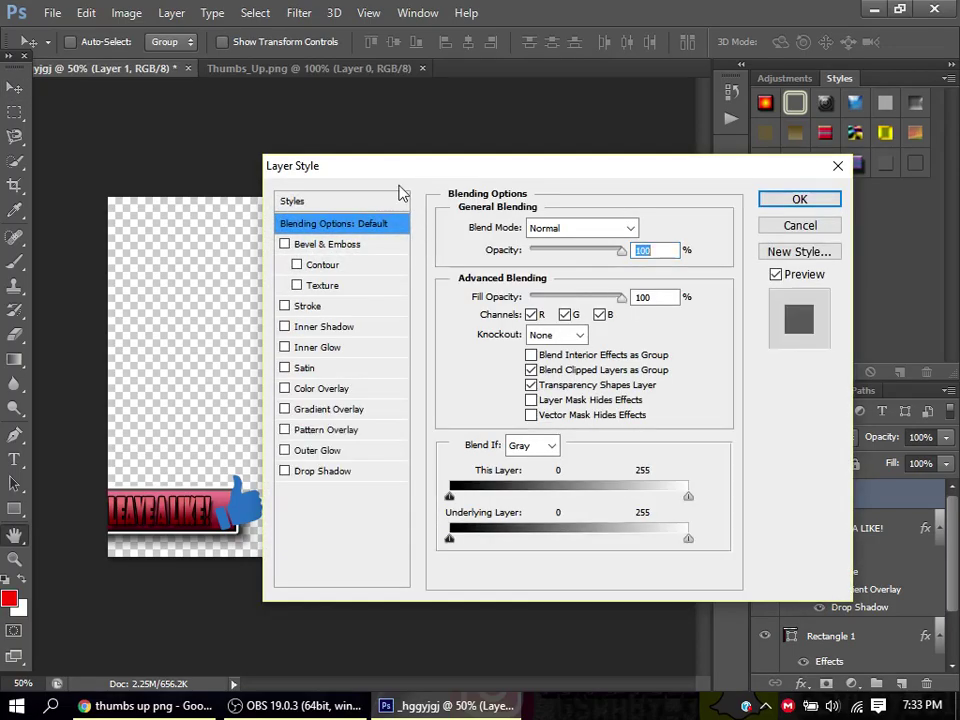
pyautogui.moveTo(381, 184)
pyautogui.mouseDown()
pyautogui.moveTo(471, 251)
pyautogui.moveTo(391, 185)
pyautogui.mouseUp()
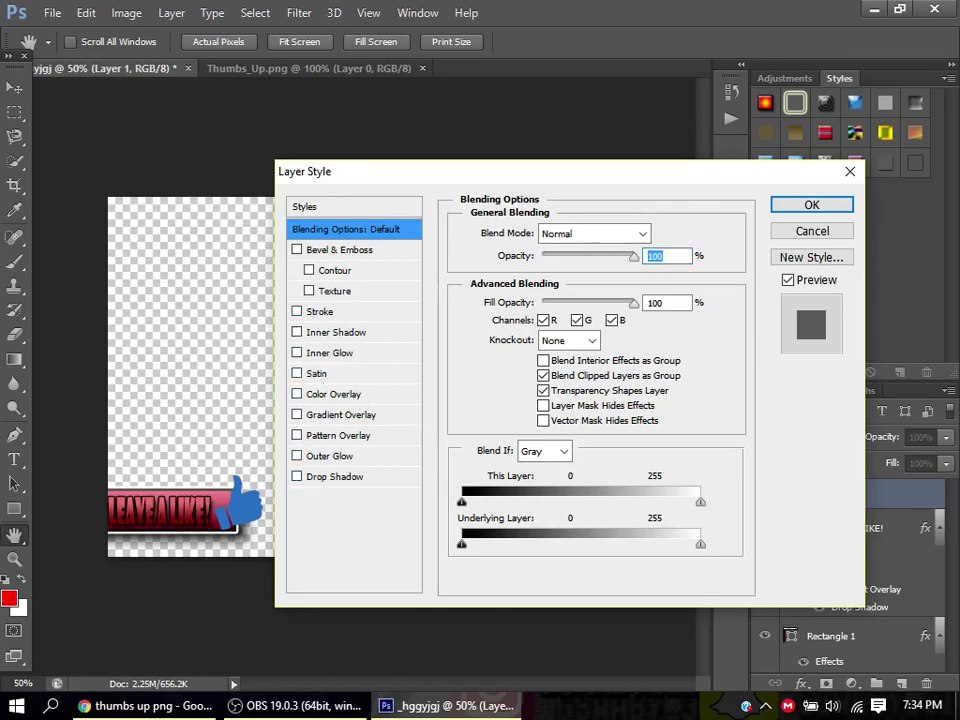
pyautogui.click(333, 394)
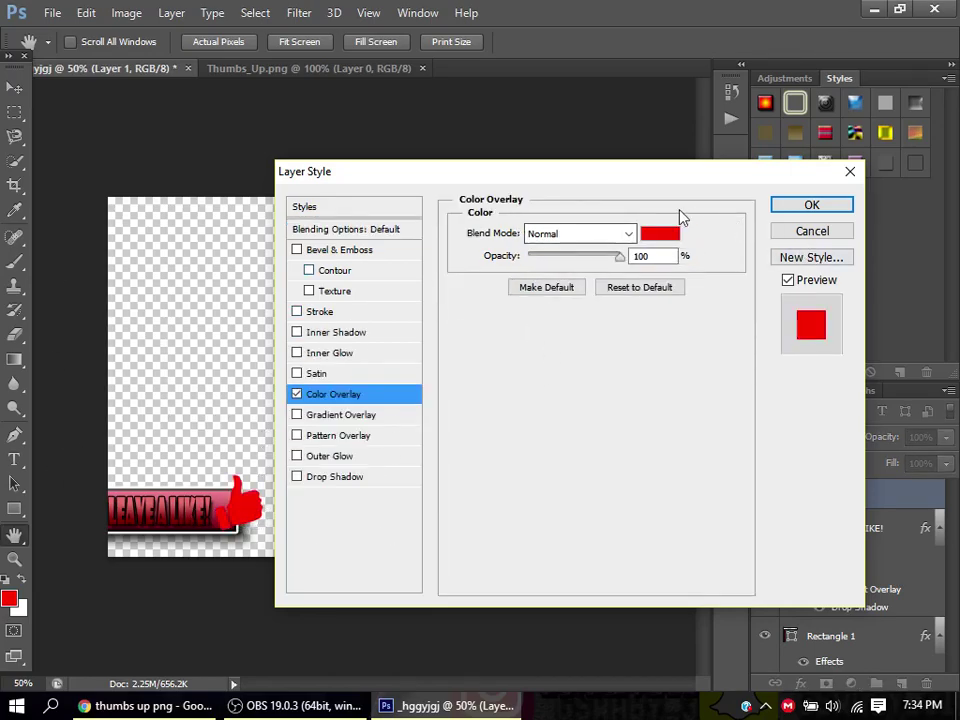
pyautogui.click(668, 242)
pyautogui.moveTo(429, 561)
pyautogui.mouseDown()
pyautogui.moveTo(497, 568)
pyautogui.moveTo(469, 450)
pyautogui.moveTo(516, 491)
pyautogui.moveTo(474, 452)
pyautogui.mouseUp()
pyautogui.moveTo(508, 578); pyautogui.dragTo(522, 582)
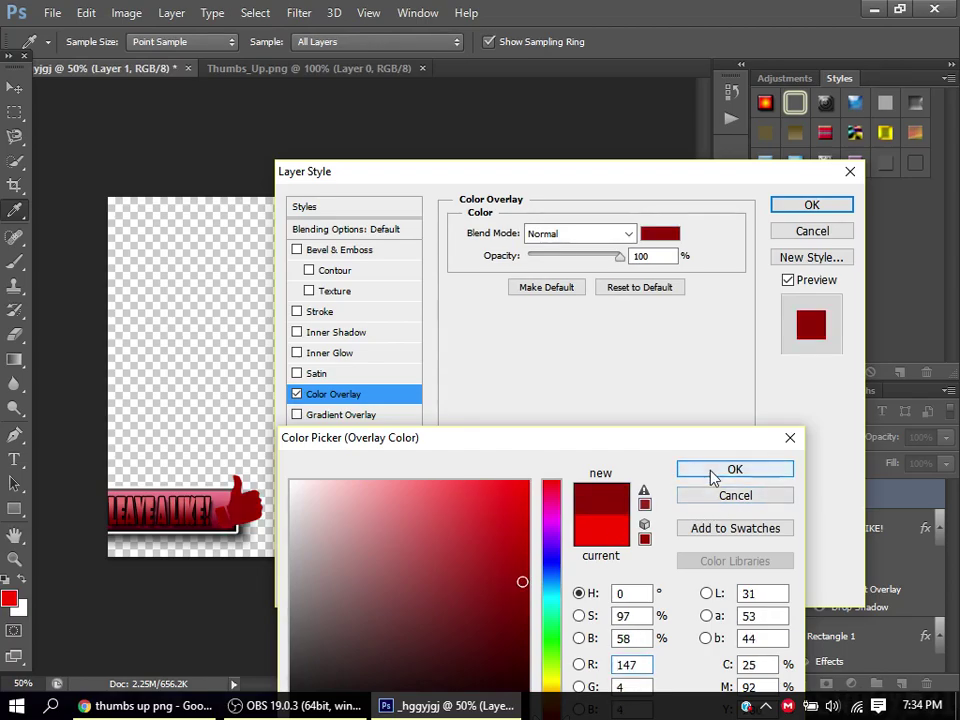
pyautogui.click(713, 471)
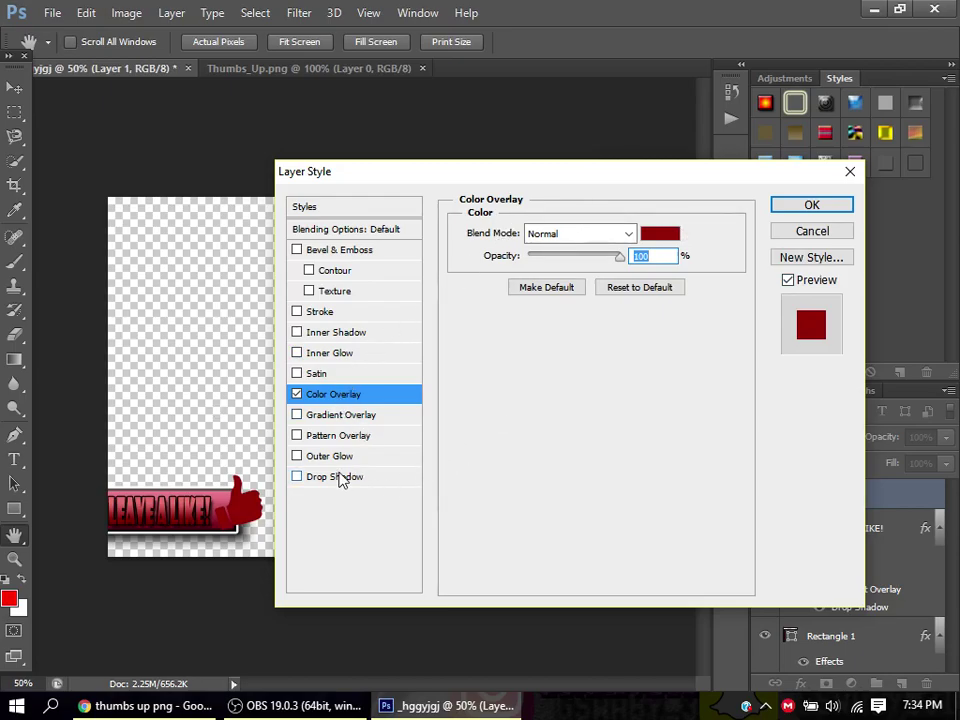
# Give the thumbs-up layer a white 8 px outside Stroke and a Bevel & Emboss with the default Inner Bevel settings.
pyautogui.click(325, 313)
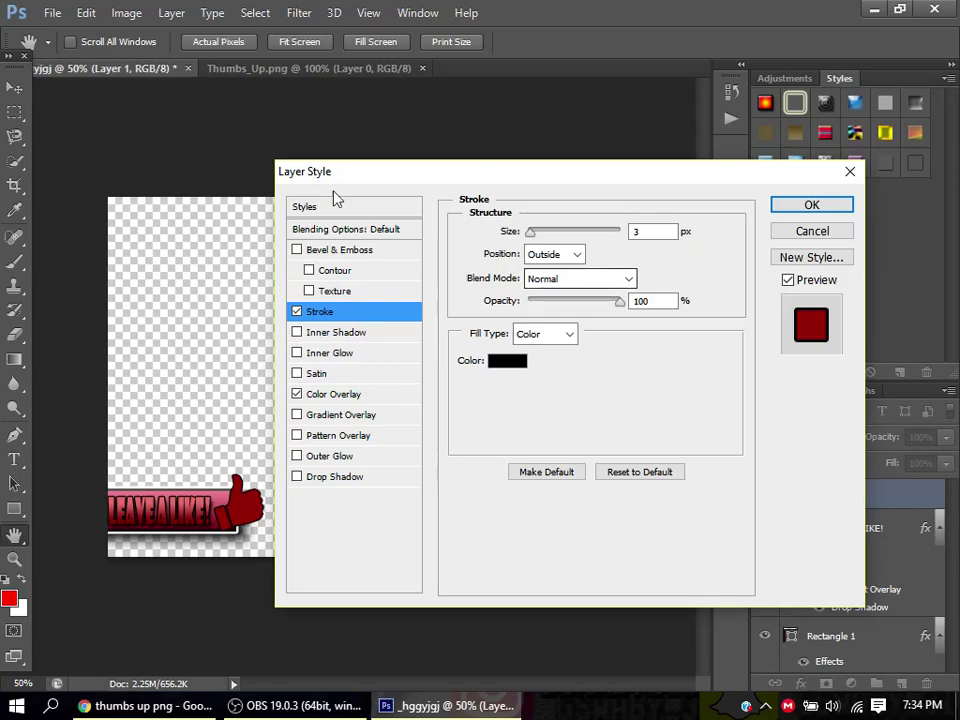
pyautogui.click(505, 361)
pyautogui.click(180, 377)
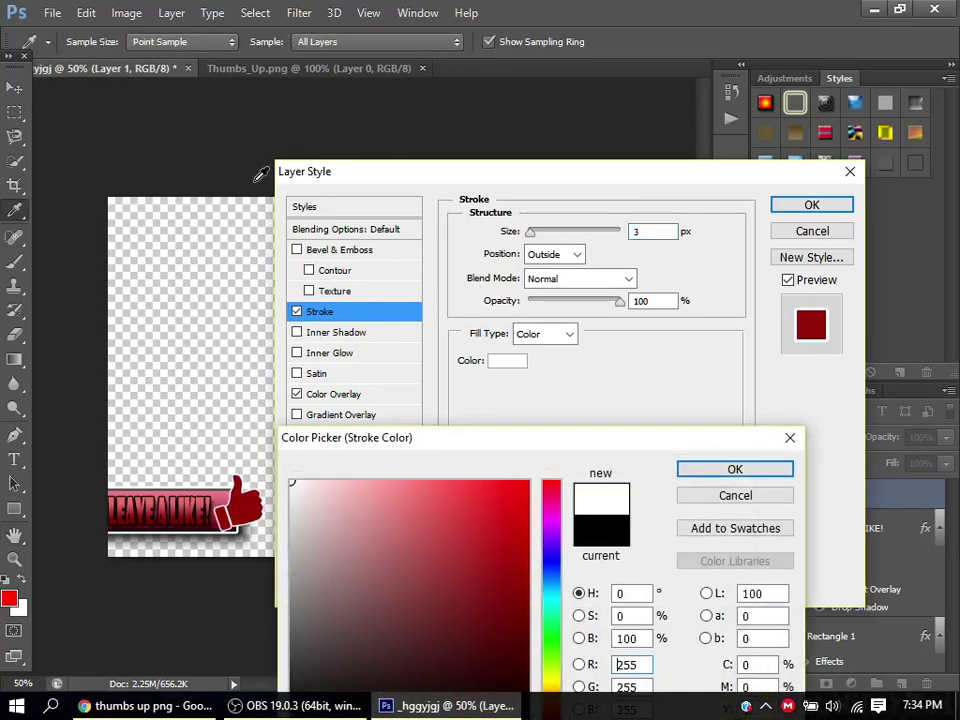
pyautogui.click(748, 472)
pyautogui.moveTo(531, 234); pyautogui.dragTo(536, 233)
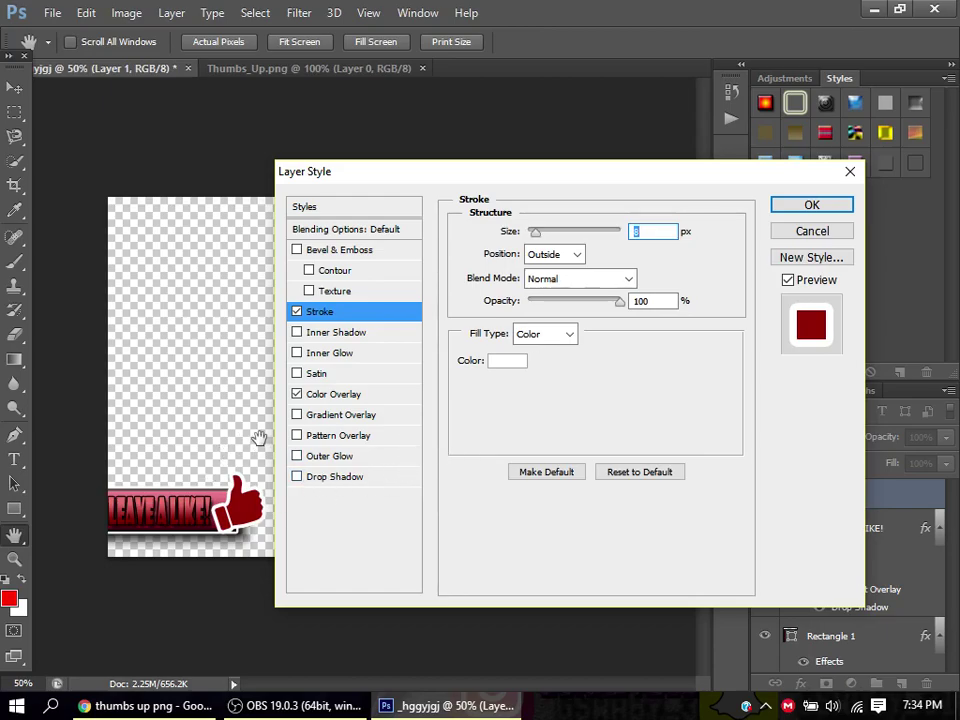
pyautogui.click(354, 251)
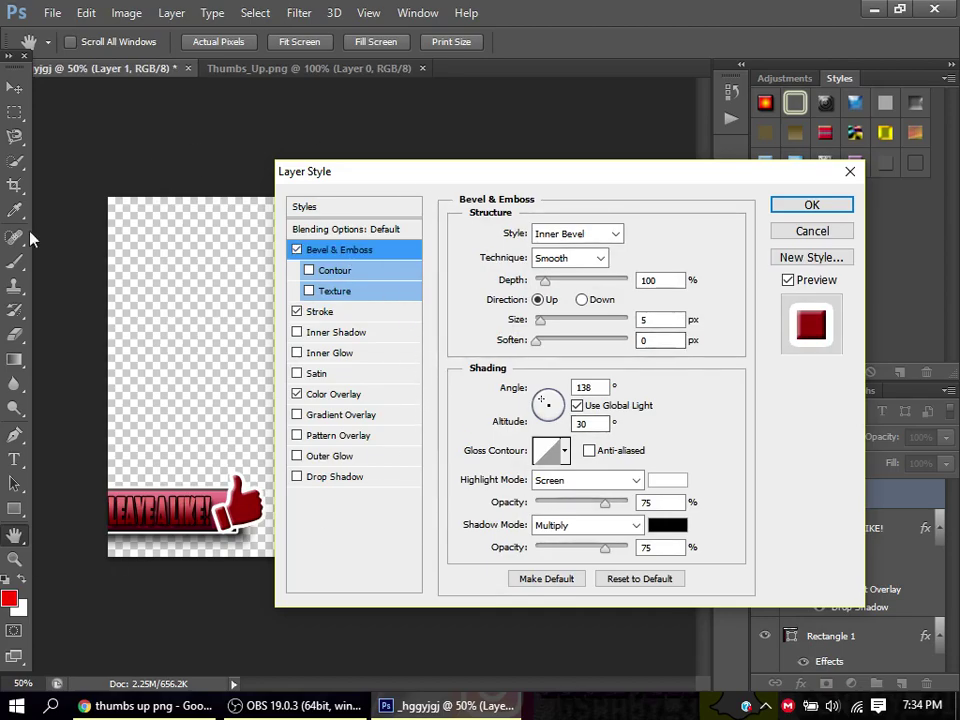
pyautogui.click(811, 205)
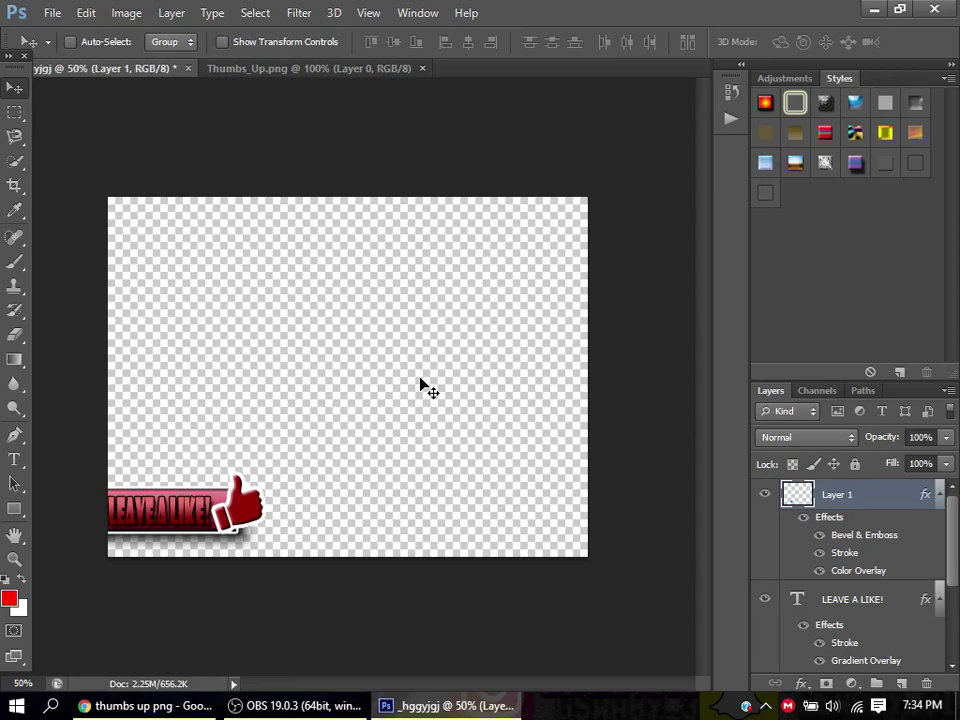
# Save a copy of the graphic as _hggyjgj.png in the Saved Pictures folder, in PNG format with smallest compression and no interlacing.
pyautogui.click(56, 13)
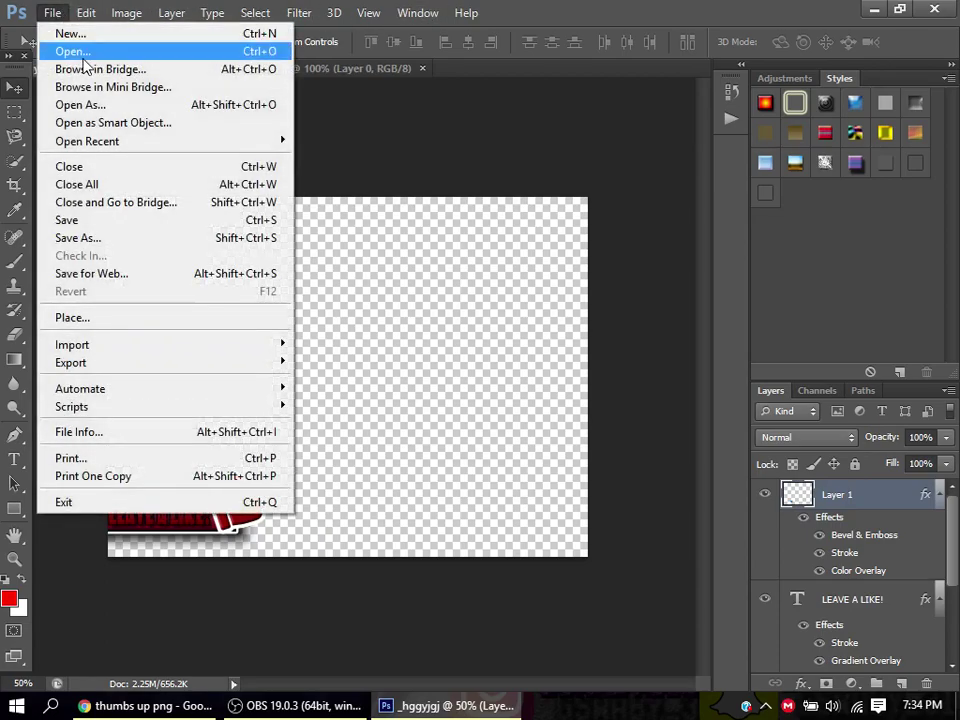
pyautogui.click(109, 237)
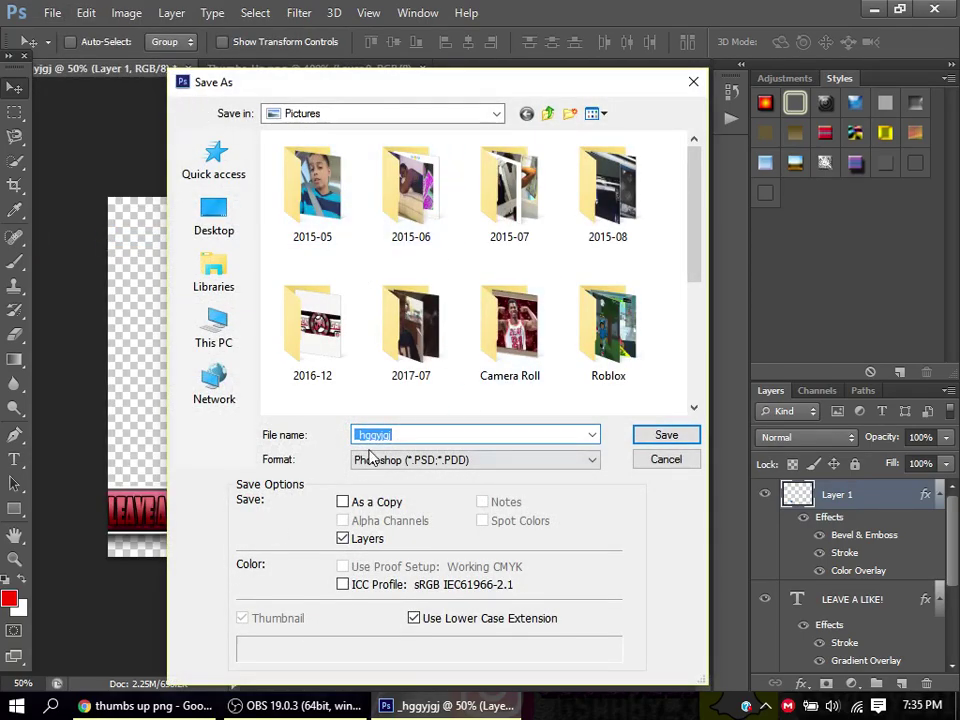
pyautogui.click(517, 471)
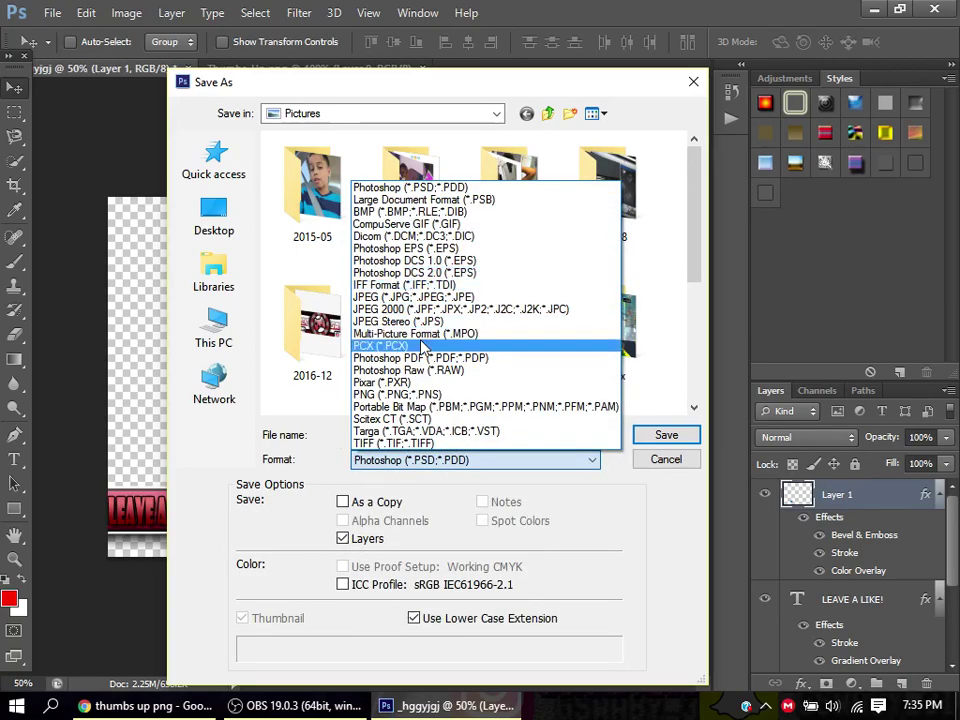
pyautogui.click(447, 394)
pyautogui.scroll(-3, 447, 318)
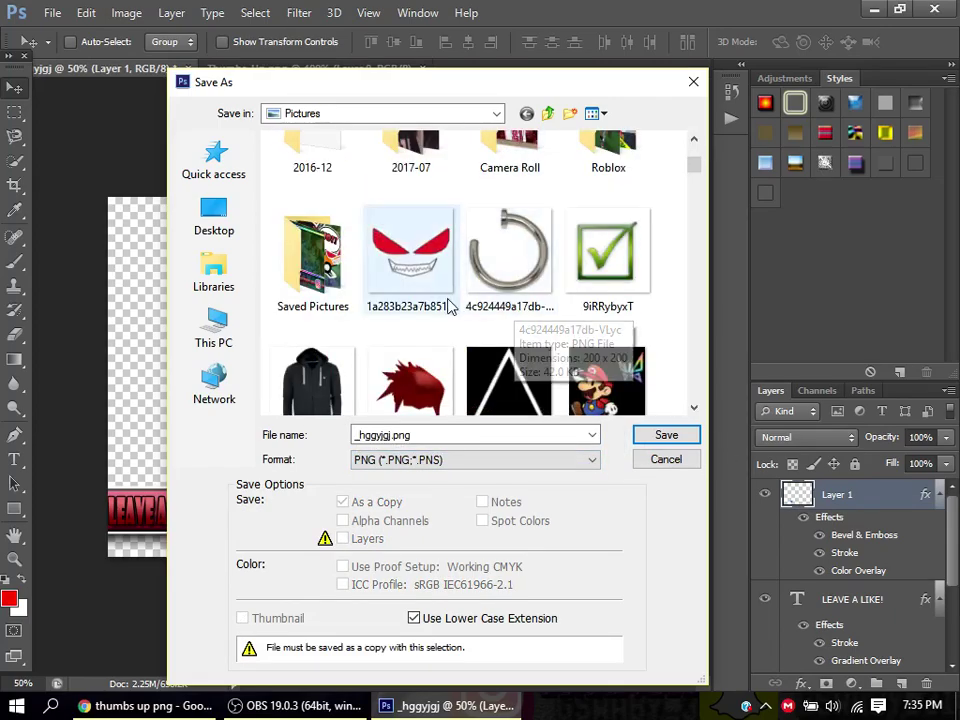
pyautogui.scroll(3, 450, 360)
pyautogui.scroll(-2, 460, 272)
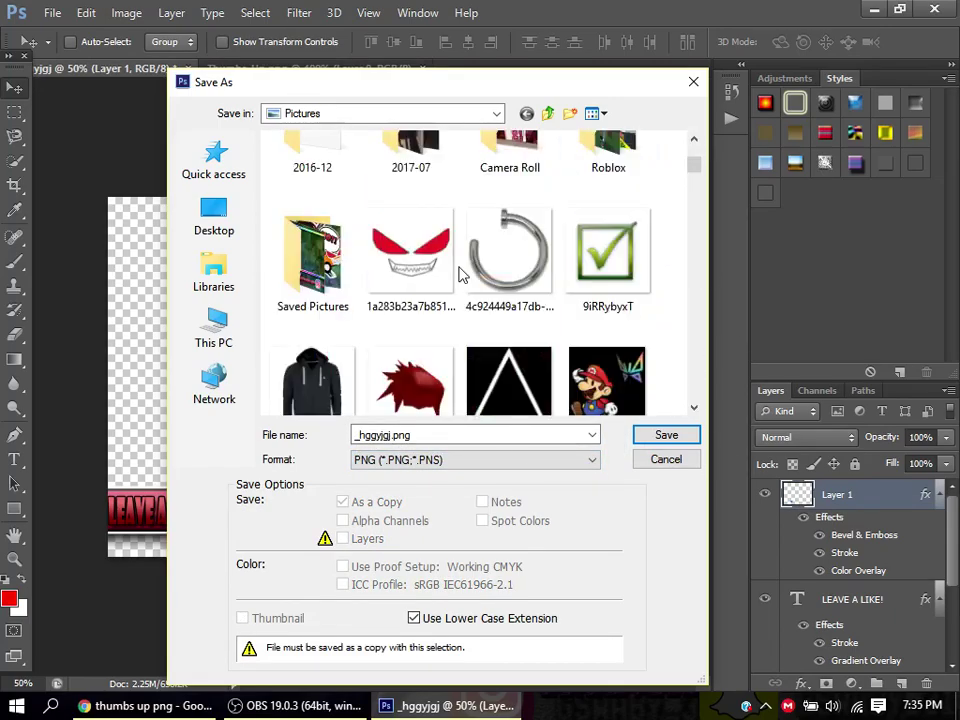
pyautogui.doubleClick(300, 278)
pyautogui.scroll(-10, 640, 300)
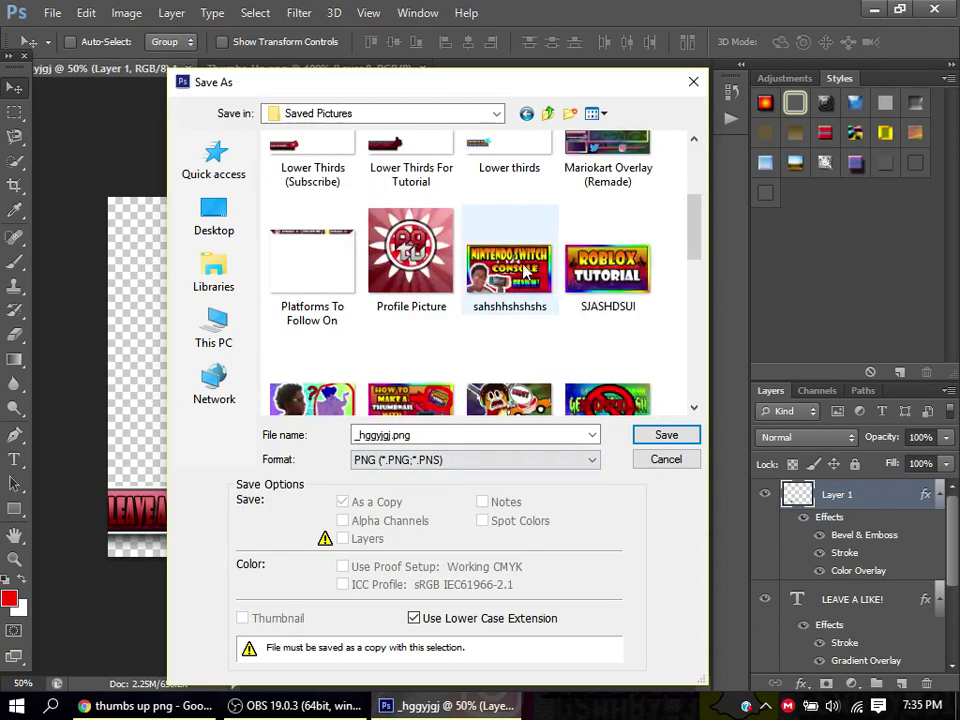
pyautogui.click(684, 434)
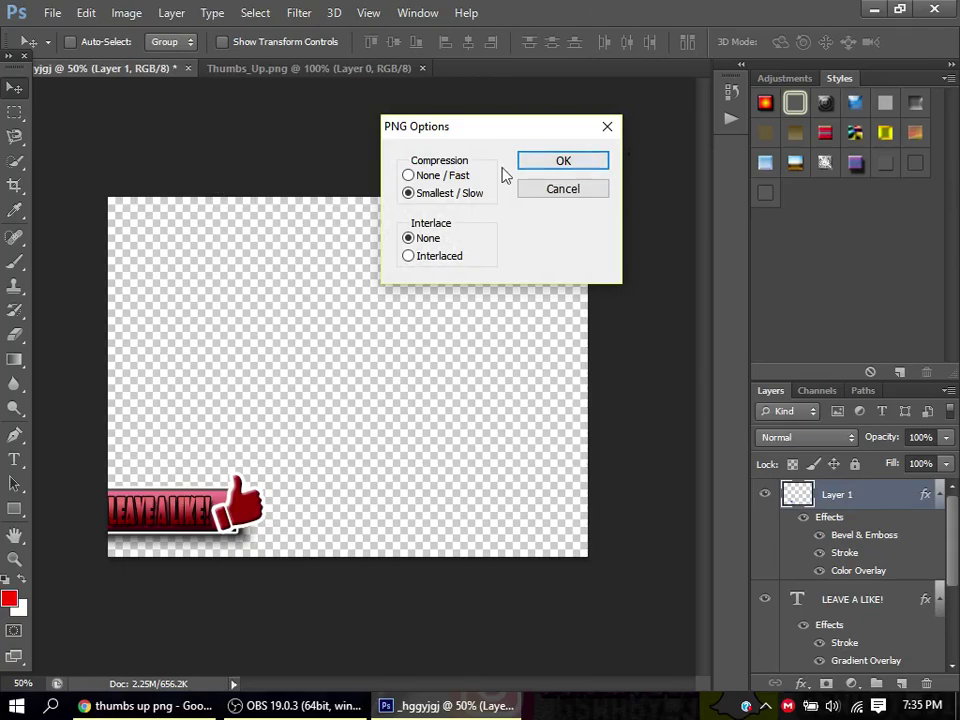
pyautogui.click(590, 161)
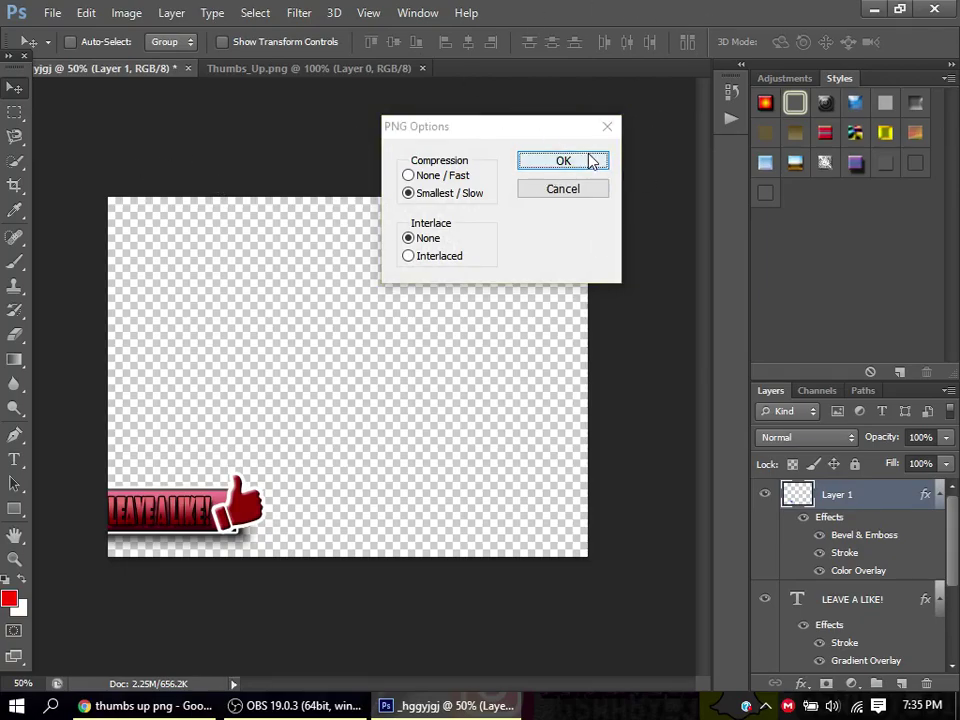